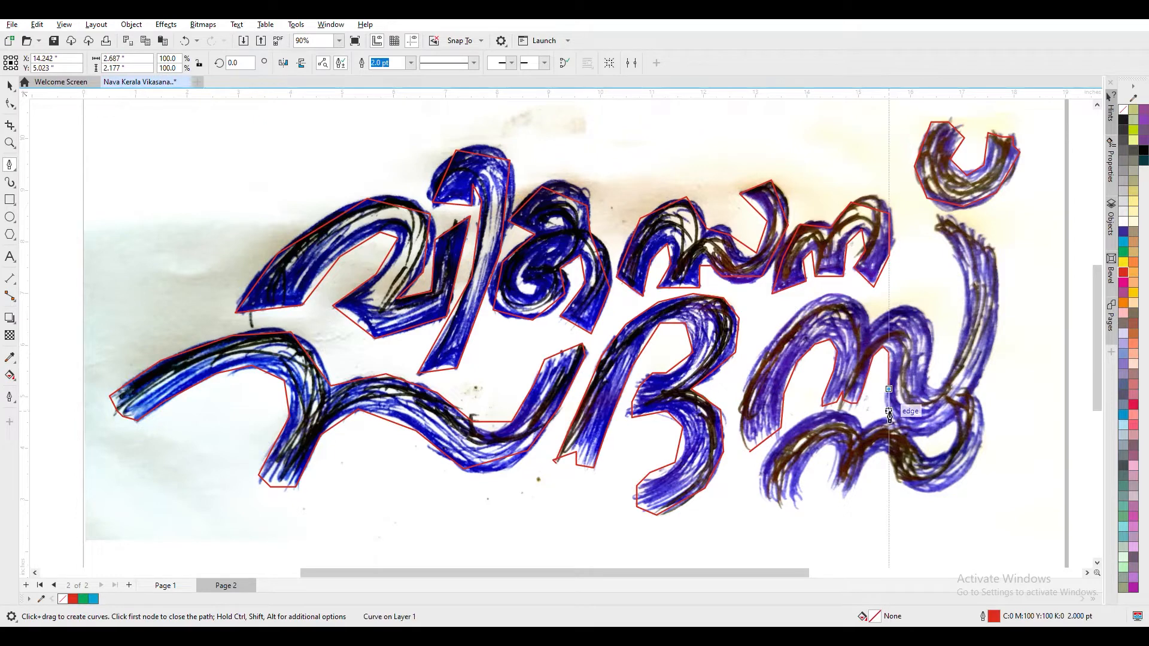
# Trace the last lower-row letter with straight pen segments, closing its outline around both stacked arches and the tall right stroke.
pyautogui.click(767, 501)
pyautogui.click(809, 500)
pyautogui.click(799, 481)
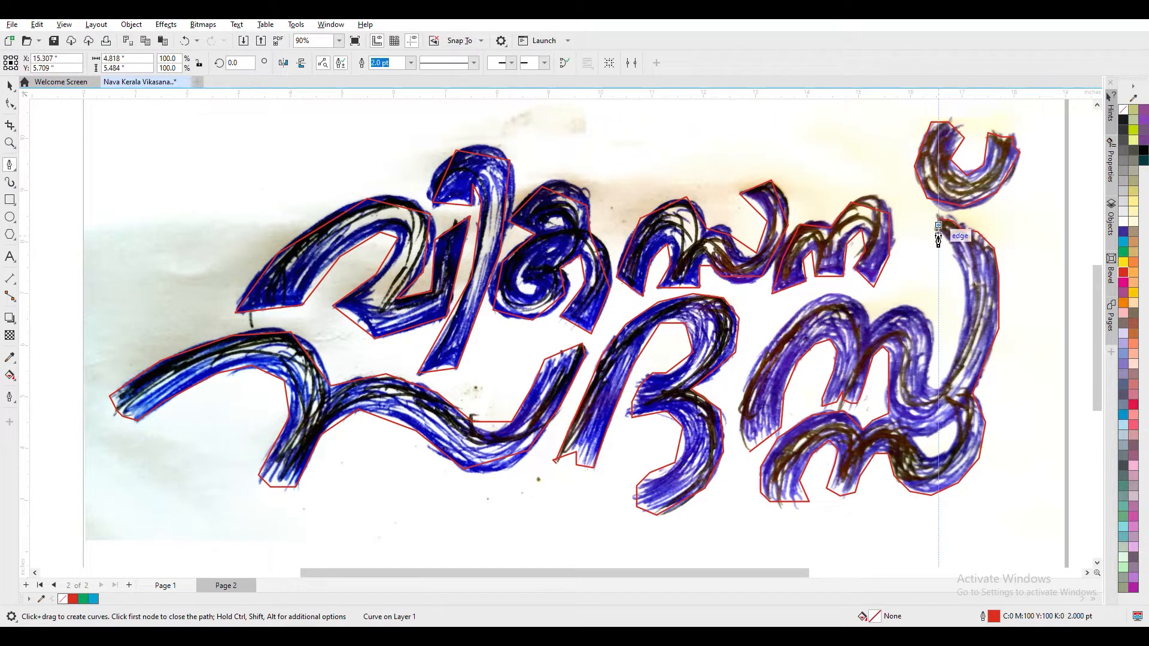
pyautogui.click(834, 303)
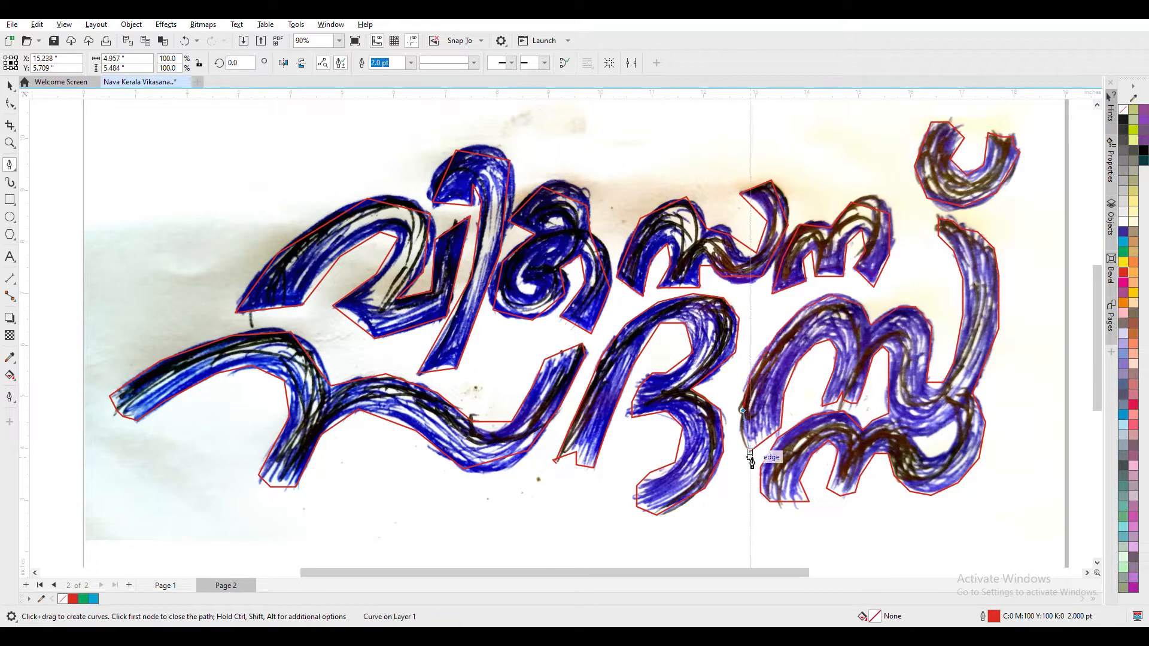
# Remove surplus nodes from the first upper-row letter's outline and bend its outer arch to follow the sketch.
pyautogui.click(10, 104)
pyautogui.moveTo(259, 237); pyautogui.dragTo(288, 273)
pyautogui.press('Delete')
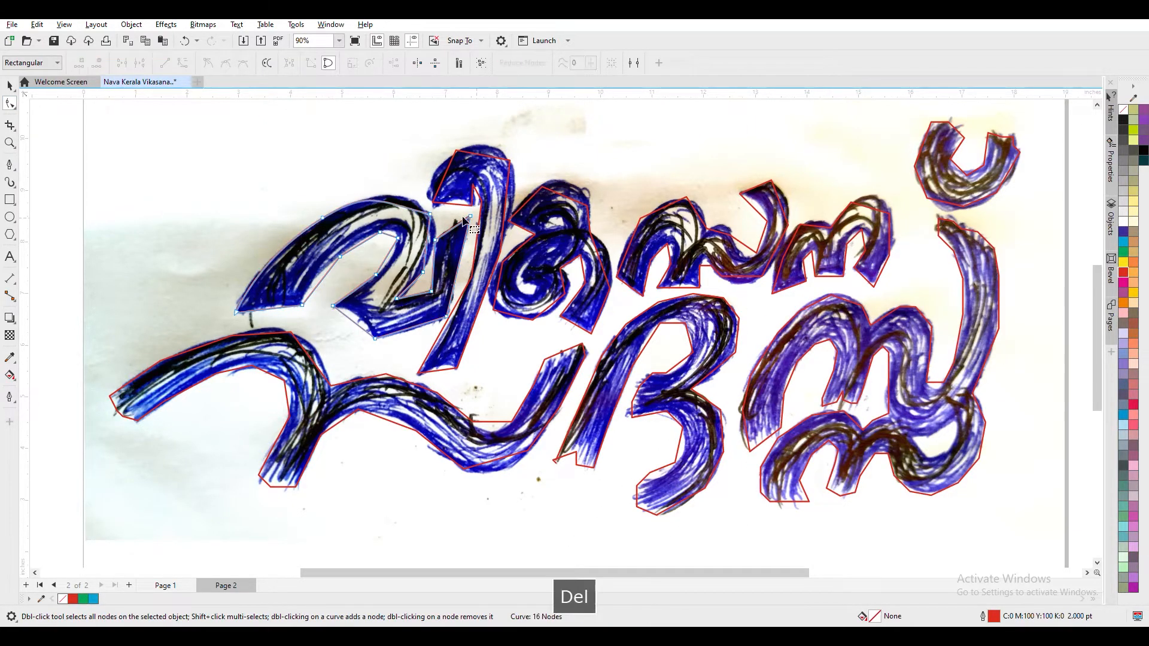
pyautogui.click(398, 299)
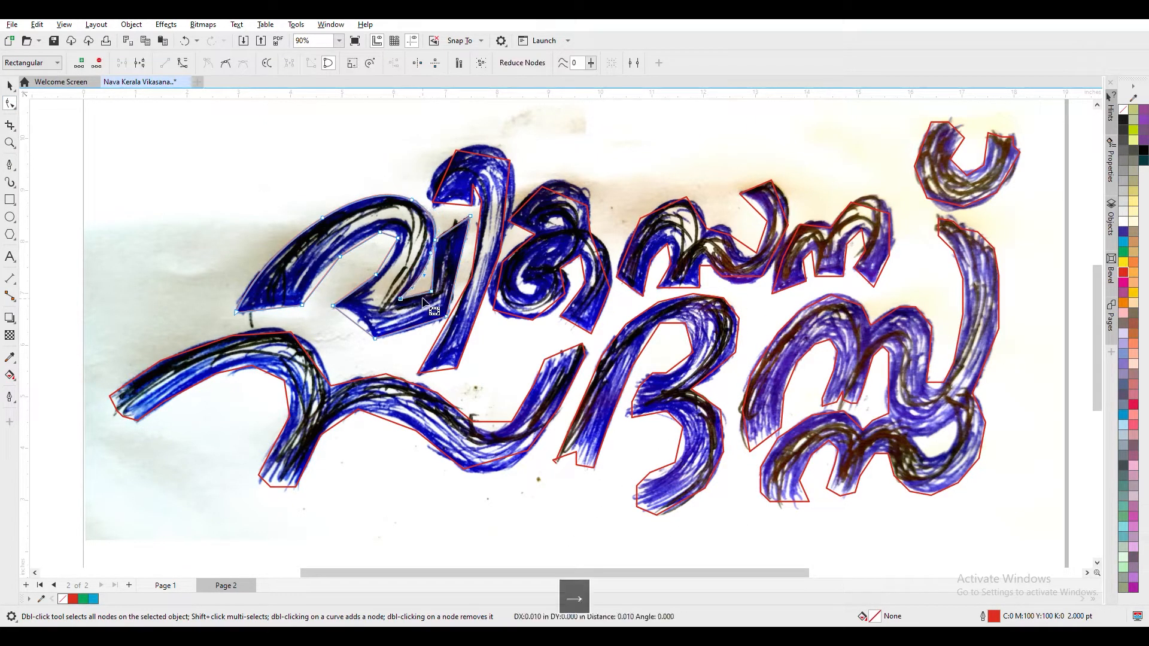
# Smooth the inner arch of the first upper-row letter by removing extra nodes, and fill the letter red.
pyautogui.moveTo(377, 293); pyautogui.dragTo(378, 294)
pyautogui.moveTo(441, 301); pyautogui.dragTo(434, 303)
pyautogui.press('Delete')
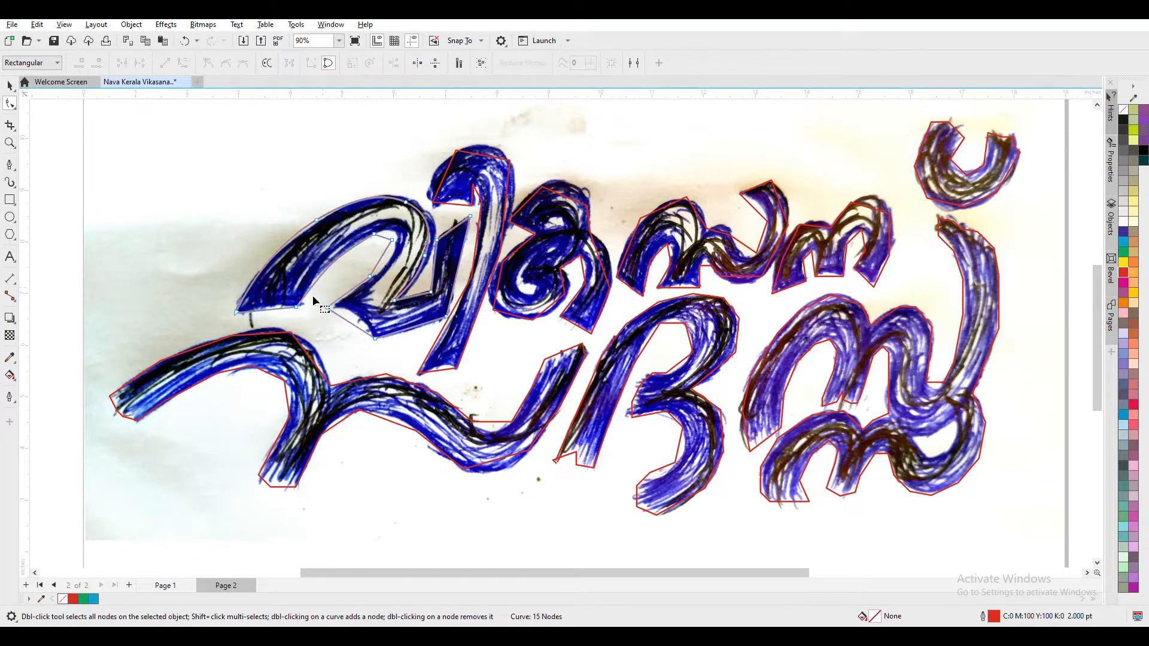
pyautogui.click(371, 279)
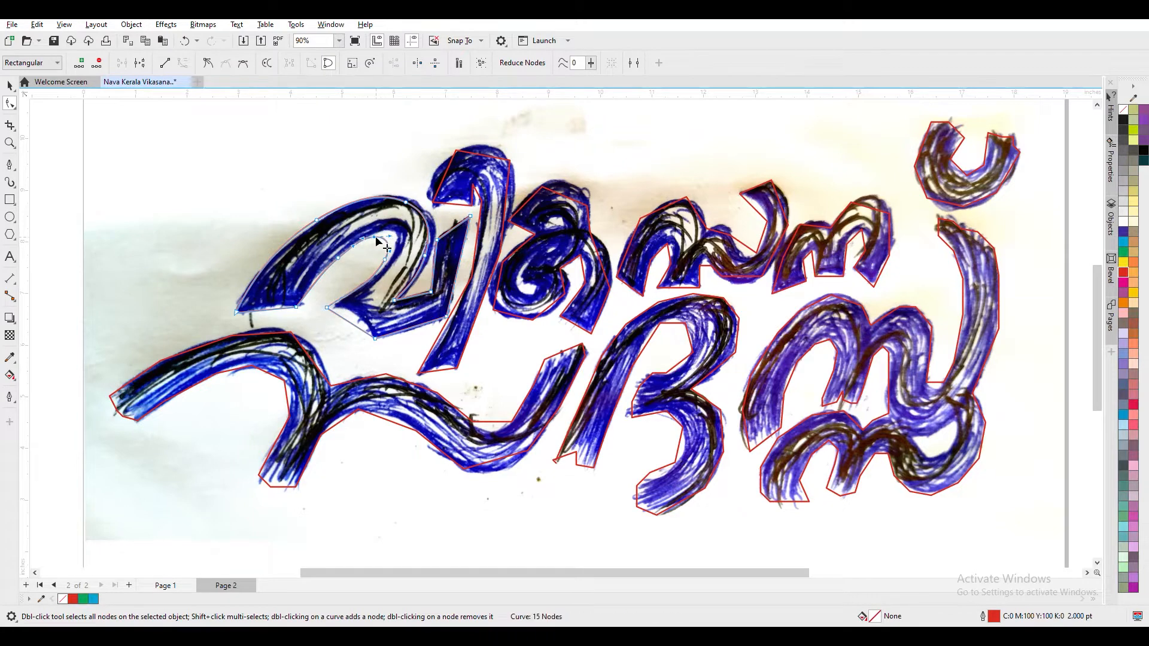
pyautogui.click(72, 599)
# Bend the hook and stem of the tall second upper-row stroke into smooth curves along the sketch.
pyautogui.click(472, 278)
pyautogui.click(470, 206)
pyautogui.press('Left')
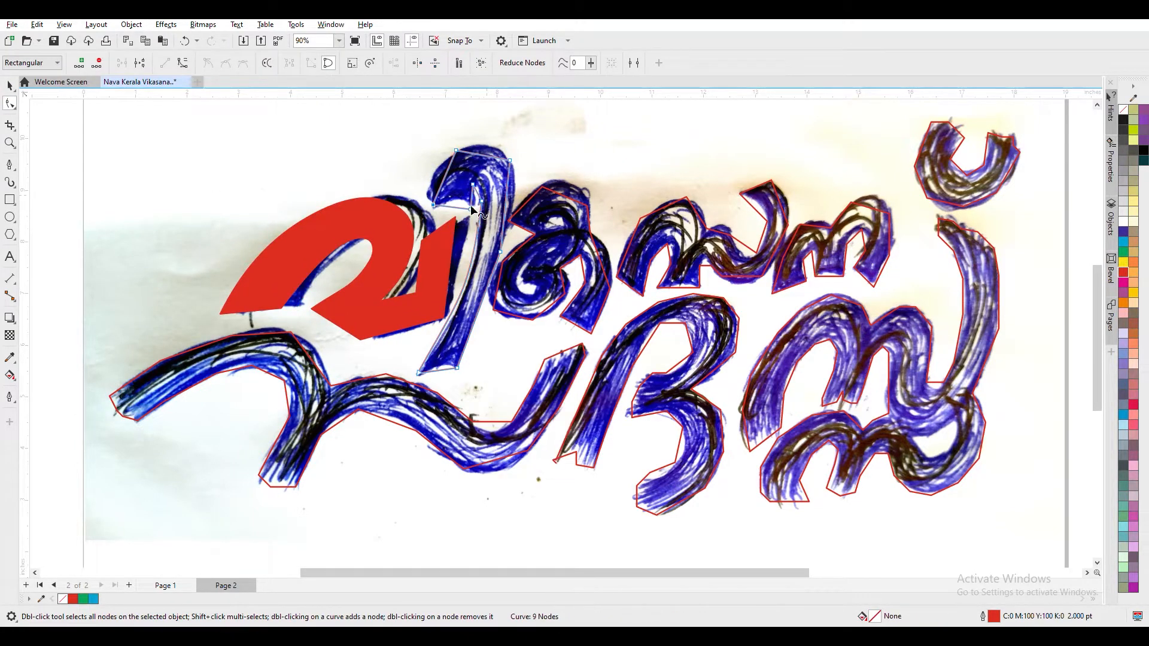
pyautogui.click(468, 218)
pyautogui.moveTo(438, 170)
pyautogui.mouseDown()
pyautogui.moveTo(473, 157)
pyautogui.moveTo(500, 164)
pyautogui.mouseUp()
pyautogui.click(444, 368)
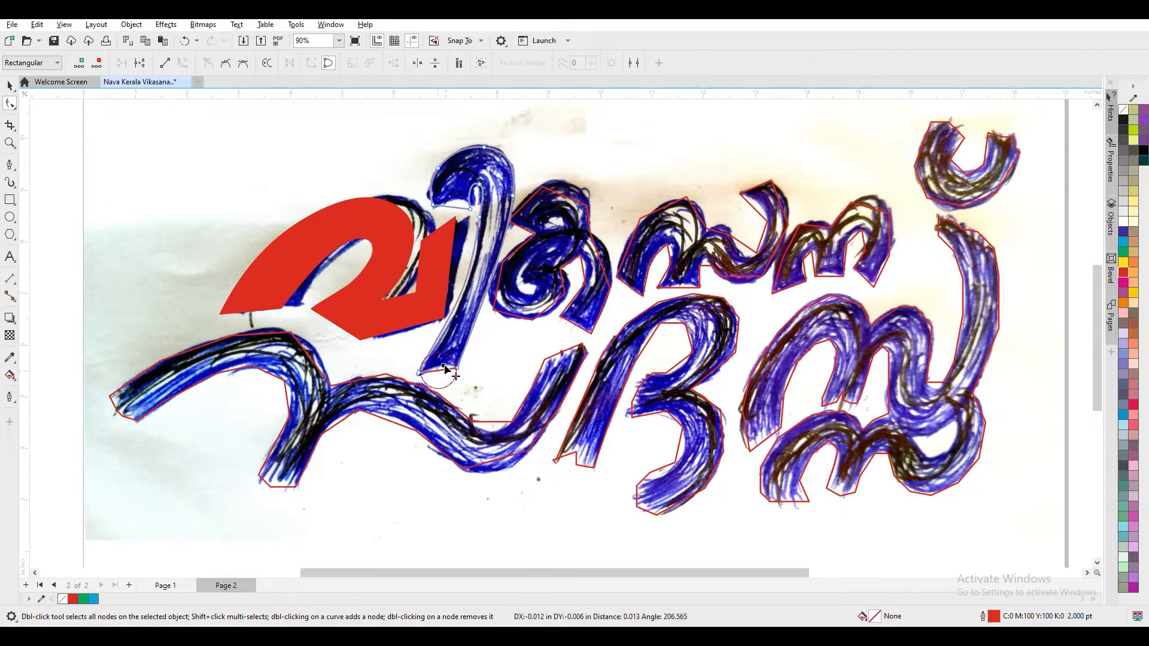
# Curve the lower end edges of the first letter and fill the tall second stroke red.
pyautogui.click(251, 310)
pyautogui.rightClick(252, 310)
pyautogui.click(289, 393)
pyautogui.moveTo(336, 315); pyautogui.dragTo(346, 324)
# Shift the first two red letter shapes slightly to the left of the sketch.
pyautogui.click(483, 241)
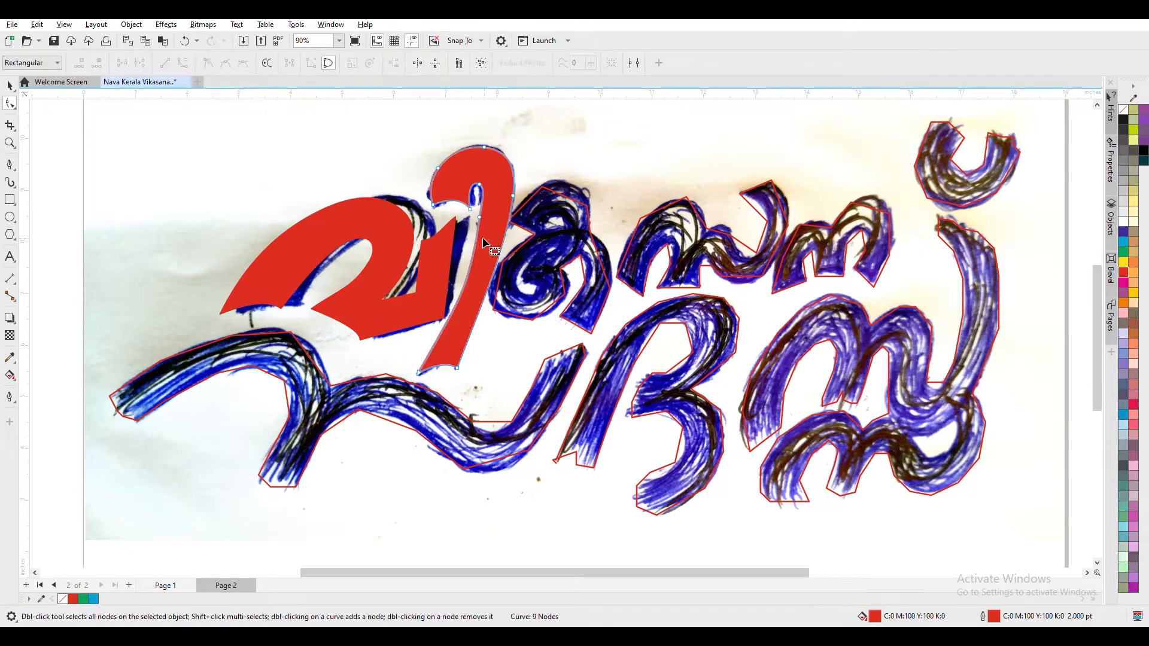
pyautogui.moveTo(452, 328); pyautogui.dragTo(465, 290)
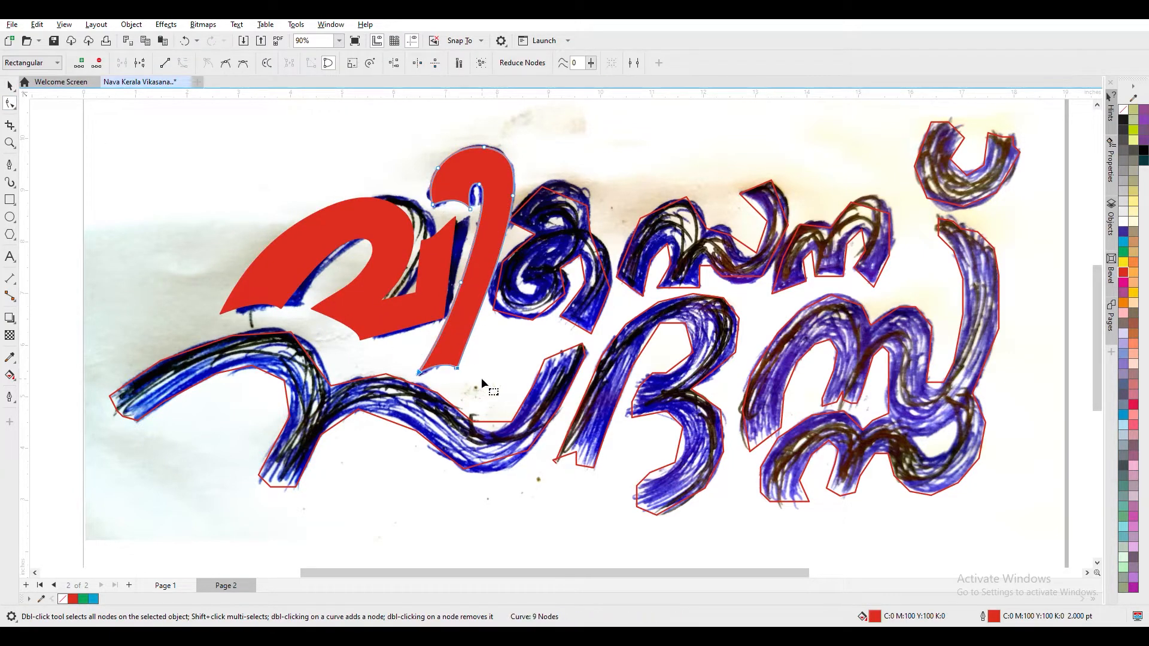
pyautogui.hotkey('ctrl', 'z')
pyautogui.hotkey('ctrl', 'z')
pyautogui.hotkey('ctrl', 'z')
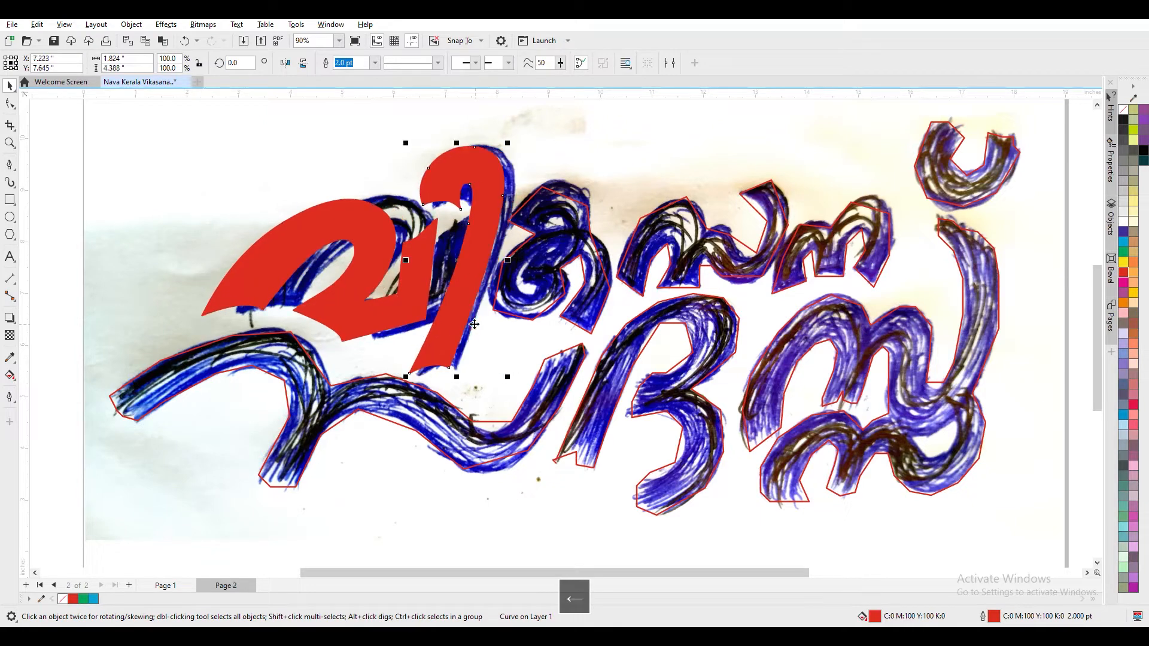
# Delete surplus nodes on the third upper-row letter and convert its top loop and leg segments to curves.
pyautogui.click(530, 205)
pyautogui.press('Delete')
pyautogui.click(535, 234)
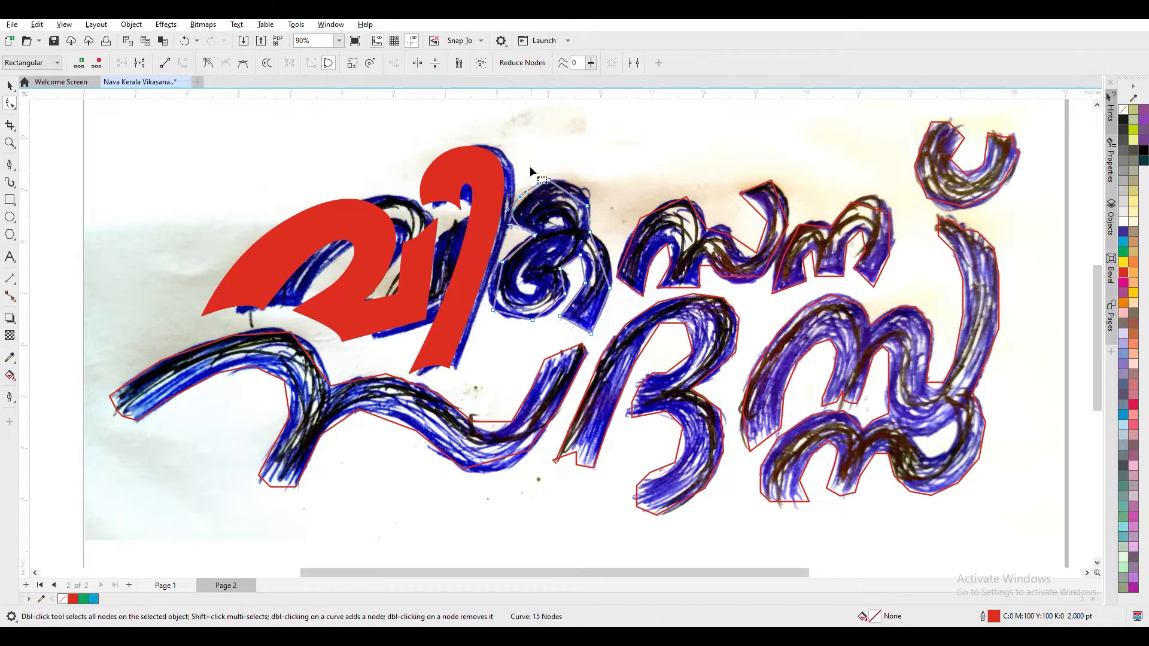
pyautogui.rightClick(584, 297)
pyautogui.press('Escape')
pyautogui.click(584, 299)
pyautogui.rightClick(579, 257)
pyautogui.click(579, 278)
# Round the lower-left bowl of the third letter's outline, removing its corner node.
pyautogui.scroll(3, 579, 278)
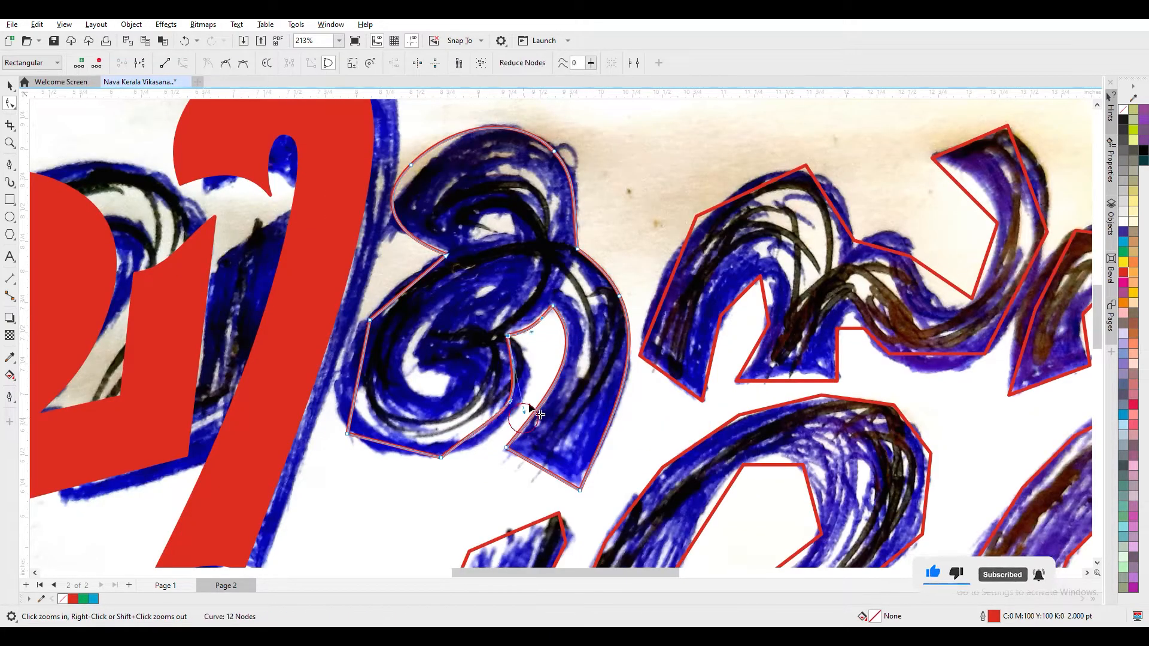
pyautogui.moveTo(518, 395); pyautogui.dragTo(499, 431)
pyautogui.doubleClick(348, 432)
pyautogui.moveTo(369, 320); pyautogui.dragTo(338, 384)
# Reshape the small upper counter of the third letter into a rounded half-moon by deleting a node and curving its segments.
pyautogui.click(479, 221)
pyautogui.press('Delete')
pyautogui.rightClick(519, 233)
pyautogui.click(529, 320)
pyautogui.press('F2')
pyautogui.click(478, 216)
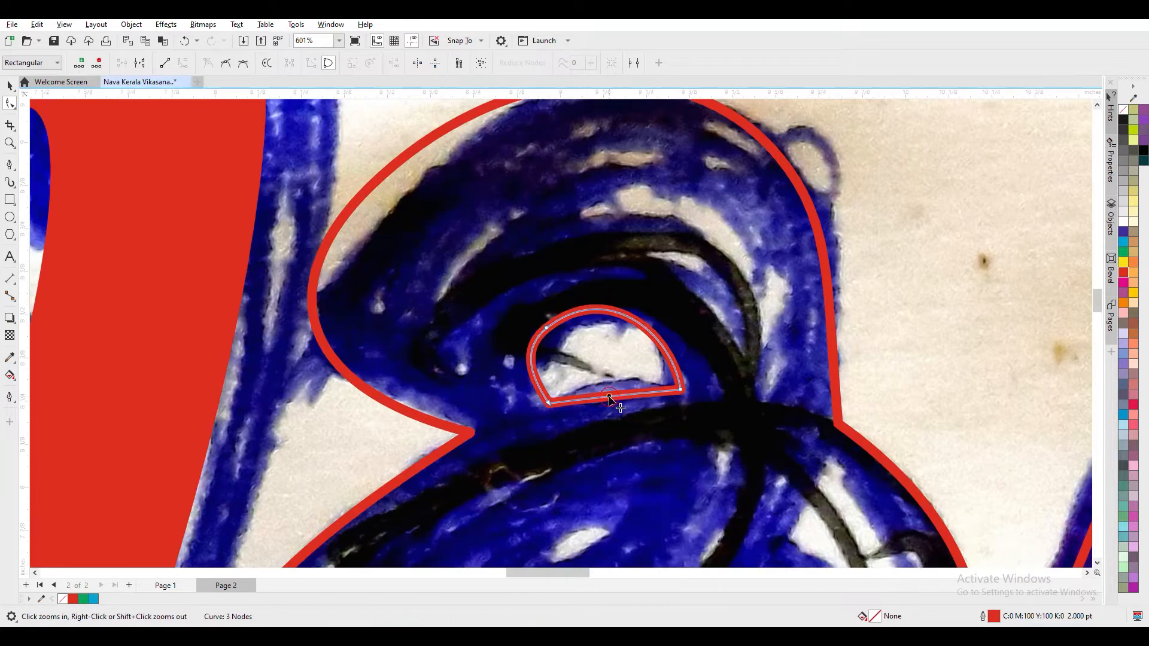
# Bend the spiral counter inside the third letter into a smooth hook and reposition its end nodes.
pyautogui.press('F3')
pyautogui.click(571, 404)
pyautogui.press('F10')
pyautogui.press('F2')
pyautogui.click(638, 385)
pyautogui.moveTo(478, 406); pyautogui.dragTo(515, 389)
pyautogui.moveTo(436, 335); pyautogui.dragTo(456, 395)
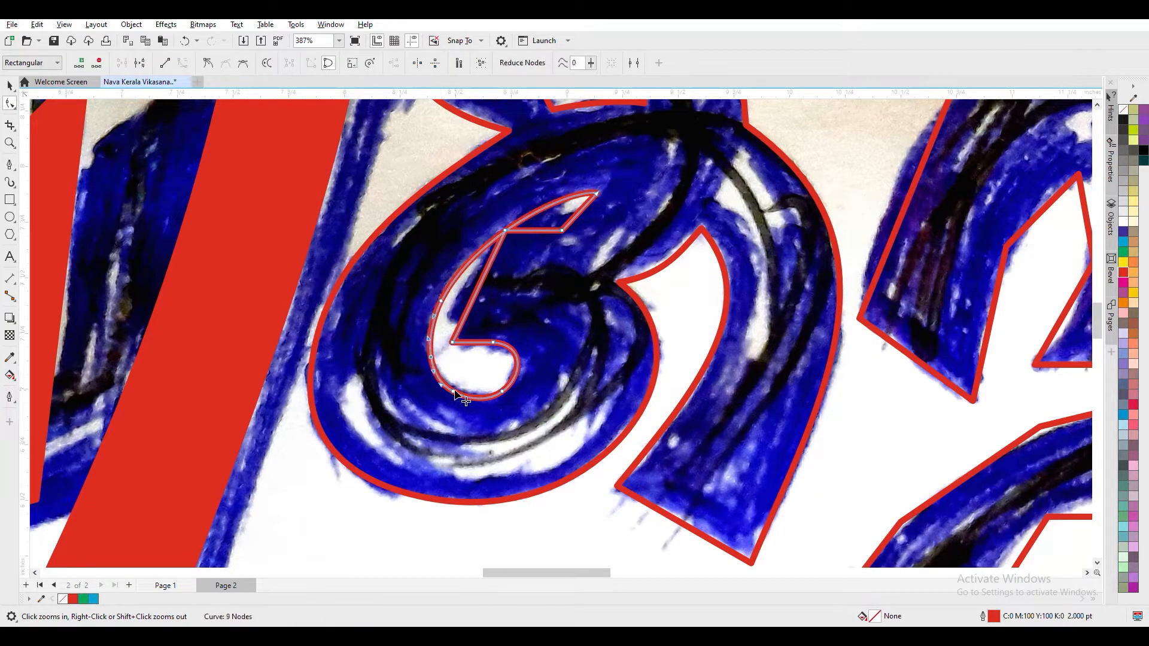
pyautogui.moveTo(477, 292); pyautogui.dragTo(526, 236)
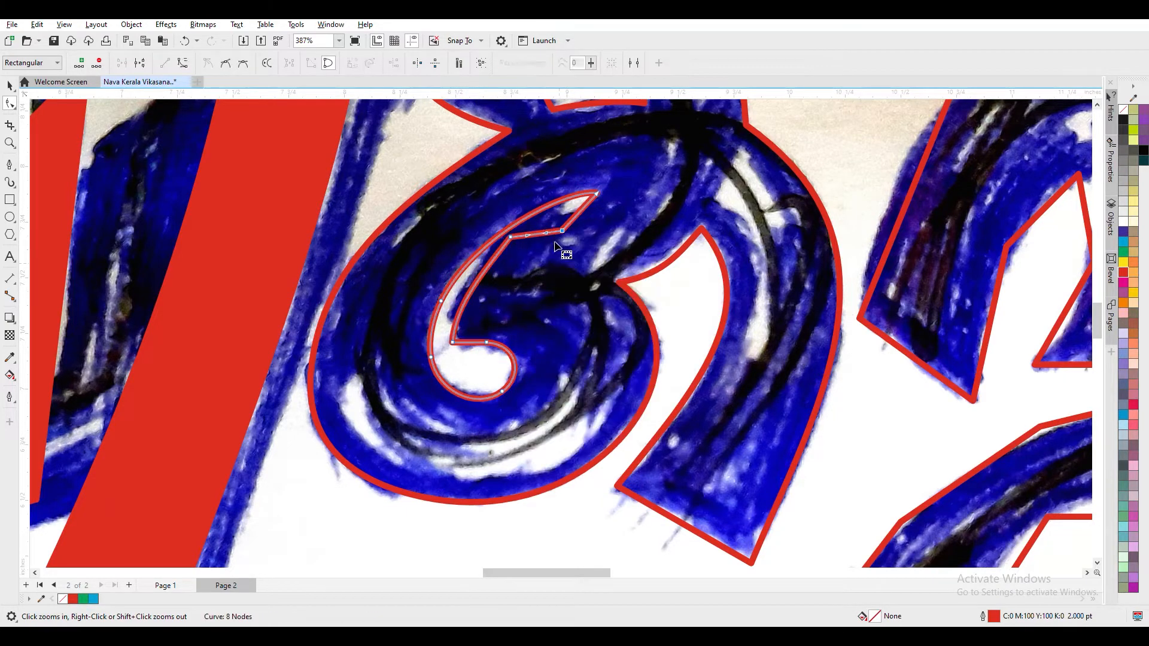
pyautogui.moveTo(598, 192); pyautogui.dragTo(609, 193)
pyautogui.moveTo(453, 343); pyautogui.dragTo(446, 343)
# Fill the third letter red with its counters cut out, and curve the bottom edge of its leg.
pyautogui.press('space')
pyautogui.click(1123, 273)
pyautogui.scroll(-4, 684, 234)
pyautogui.press('space')
pyautogui.rightClick(686, 319)
pyautogui.press('Escape')
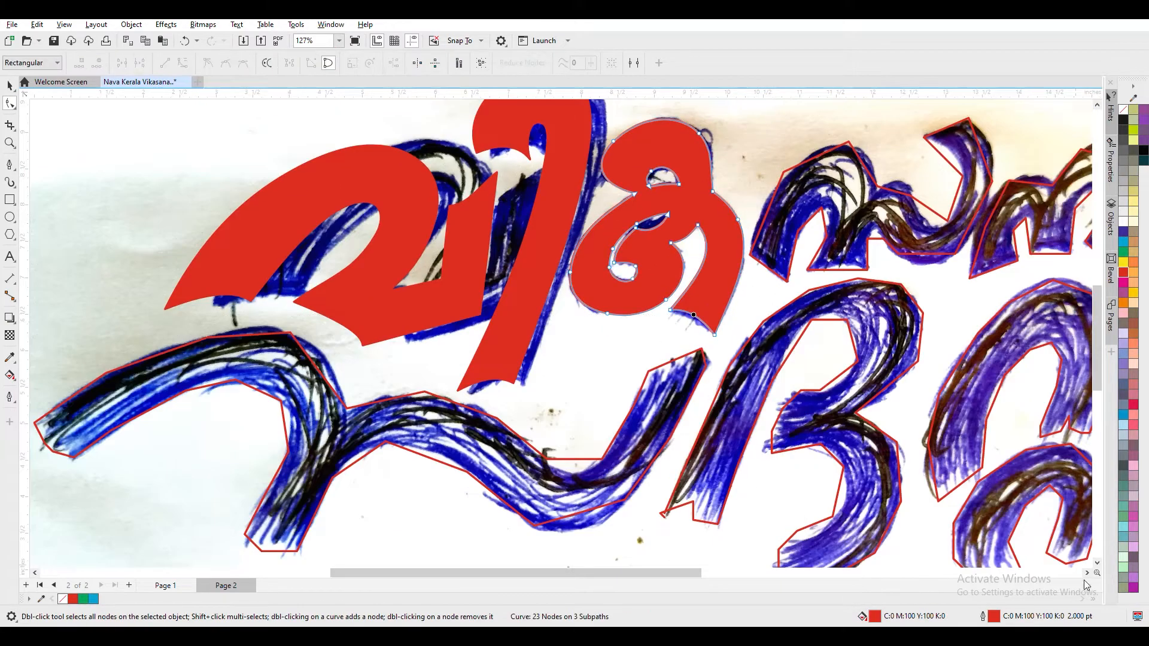
# Smooth the fourth upper-row letter's arches and tail into curves, deleting the surplus nodes.
pyautogui.hscroll(5, 539, 329)
pyautogui.rightClick(377, 154)
pyautogui.moveTo(368, 181); pyautogui.dragTo(345, 214)
pyautogui.moveTo(429, 156); pyautogui.dragTo(446, 153)
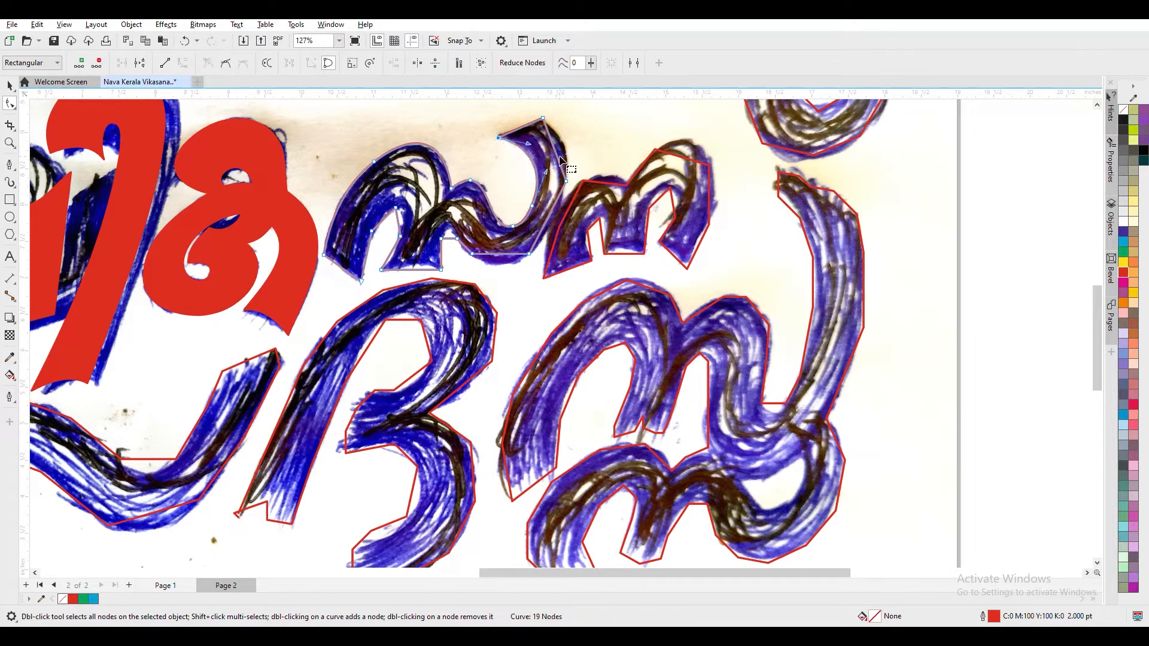
pyautogui.moveTo(567, 182); pyautogui.dragTo(519, 257)
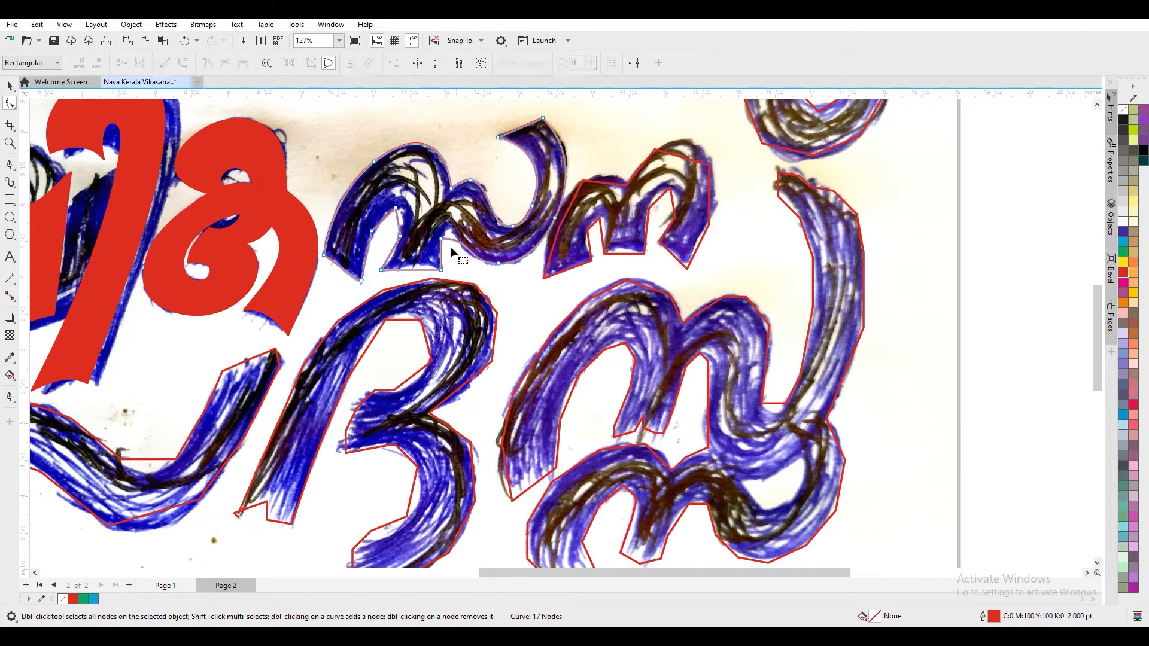
pyautogui.press('Delete')
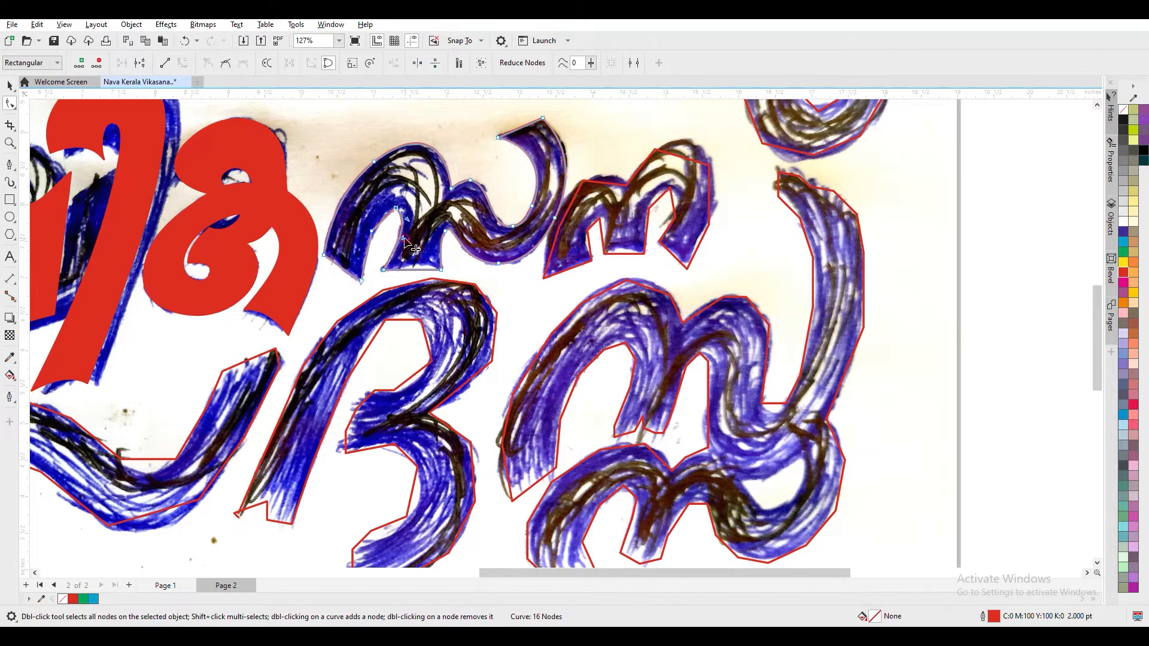
pyautogui.press('Delete')
# Convert the fourth letter's lower-left end edge to a curve and fill the letter red.
pyautogui.rightClick(338, 268)
pyautogui.click(365, 349)
pyautogui.click(9, 86)
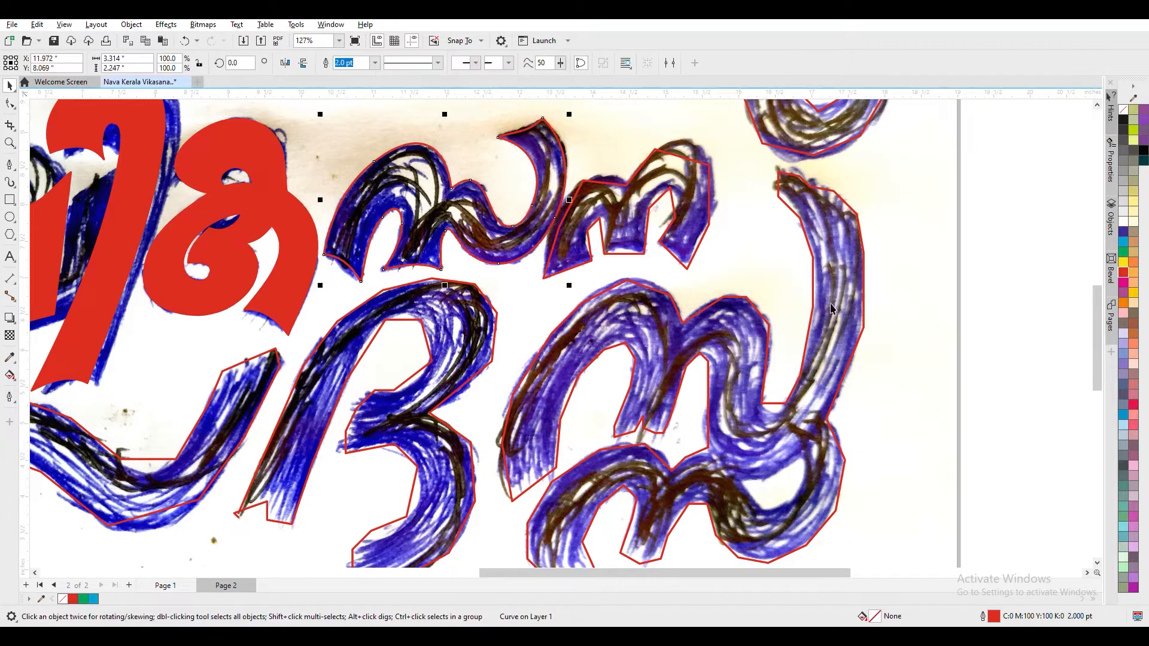
pyautogui.click(72, 599)
# Delete surplus nodes on the fifth upper-row letter and curve its outer arches and right inner arch.
pyautogui.doubleClick(571, 243)
pyautogui.press('Delete')
pyautogui.rightClick(654, 151)
pyautogui.moveTo(657, 154); pyautogui.dragTo(695, 135)
pyautogui.moveTo(728, 186); pyautogui.dragTo(728, 186)
pyautogui.press('Delete')
pyautogui.moveTo(716, 264); pyautogui.dragTo(662, 204)
pyautogui.rightClick(661, 225)
pyautogui.click(698, 305)
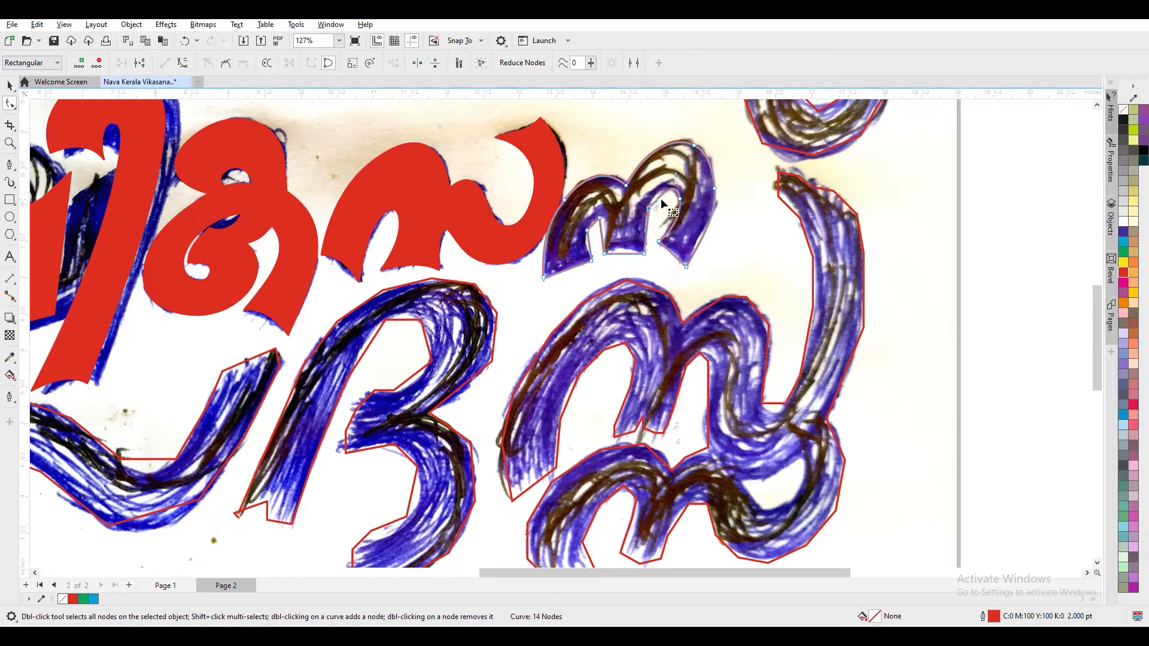
# Curve the left inner arch and the foot edges of the fifth upper-row letter, and fill it red.
pyautogui.moveTo(605, 221); pyautogui.dragTo(606, 217)
pyautogui.rightClick(653, 264)
pyautogui.click(657, 307)
pyautogui.moveTo(544, 279); pyautogui.dragTo(563, 270)
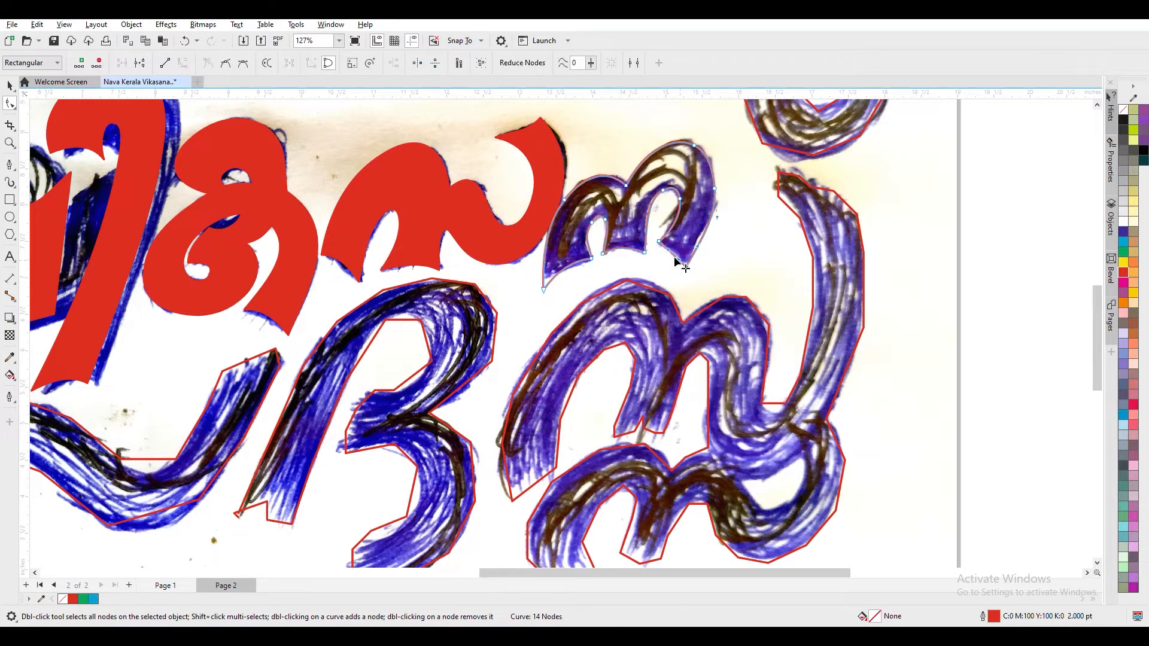
pyautogui.moveTo(654, 238); pyautogui.dragTo(703, 289)
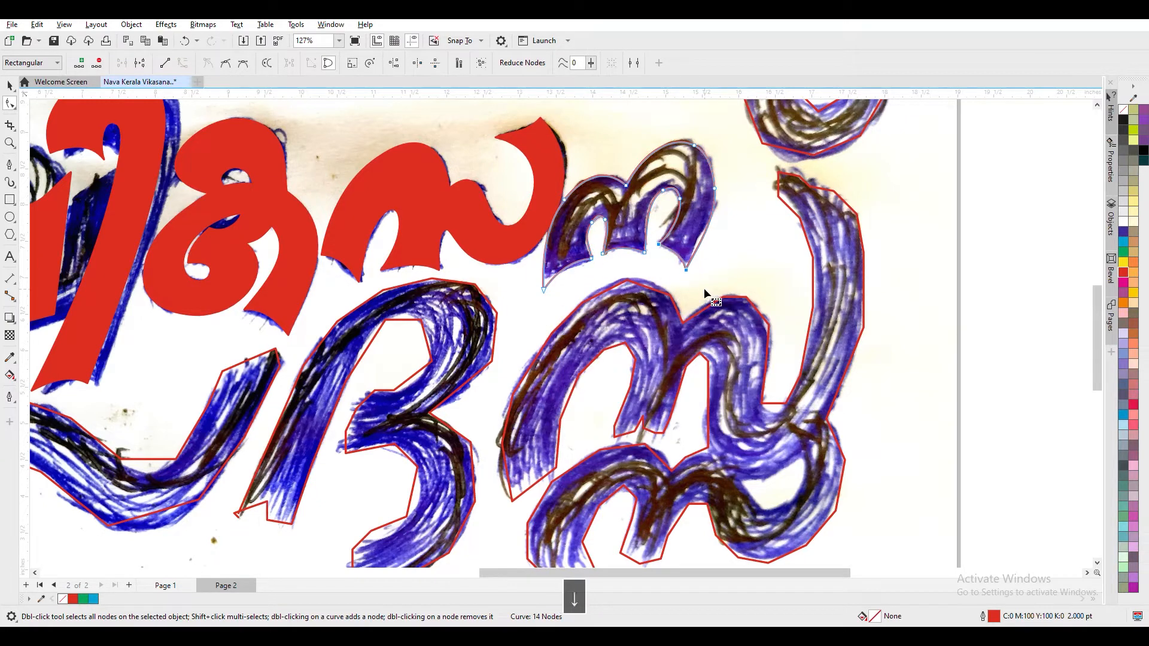
pyautogui.click(1124, 272)
pyautogui.press('space')
# Smooth the upper edge of the first lower-row letter's wavy outline, deleting extra nodes along it.
pyautogui.hotkey('shift', 'F4')
pyautogui.press('F10')
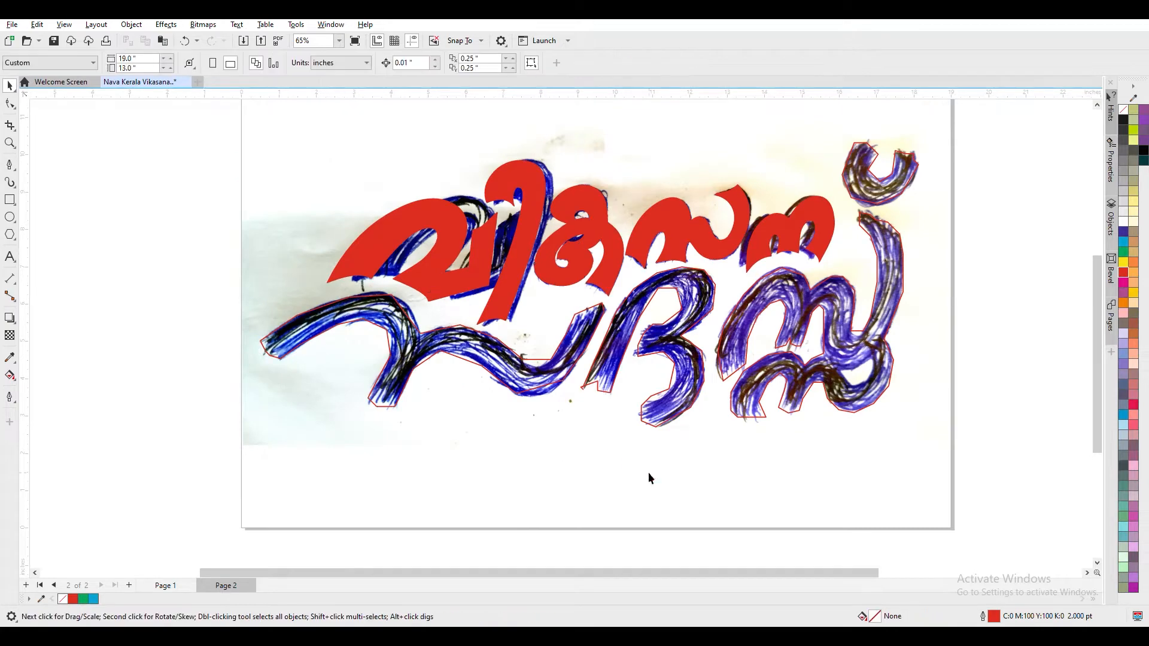
pyautogui.click(366, 395)
pyautogui.scroll(4, 366, 395)
pyautogui.click(203, 224)
pyautogui.press('Delete')
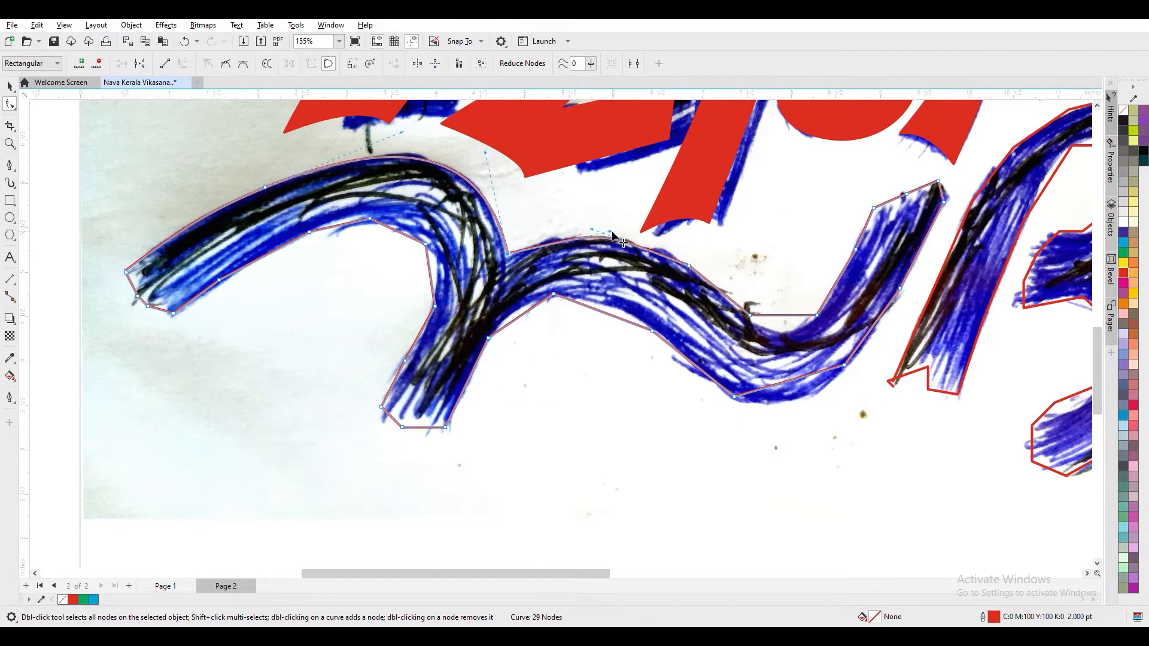
pyautogui.press('Delete')
pyautogui.click(809, 295)
# Smooth the underside of the first lower-row letter's wave, deleting extra nodes and curving the segments.
pyautogui.rightClick(764, 386)
pyautogui.press('Delete')
pyautogui.click(652, 331)
pyautogui.press('Delete')
pyautogui.click(611, 302)
pyautogui.doubleClick(533, 305)
pyautogui.press('Up')
pyautogui.press('Delete')
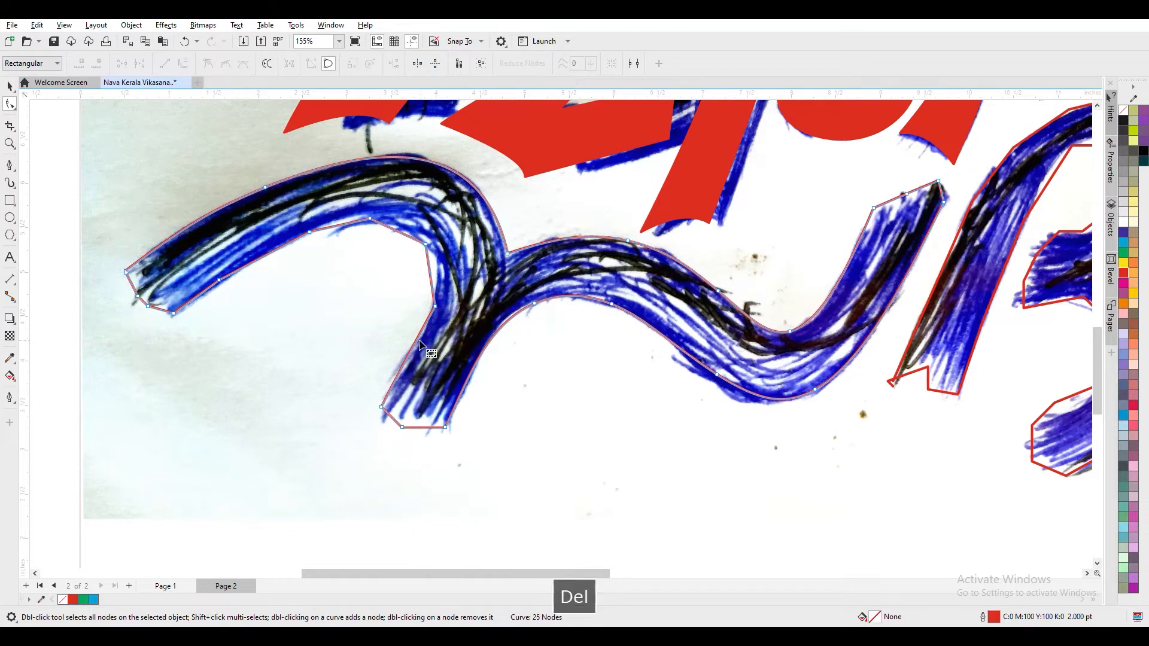
# Curve the inner left arch of the first lower-row letter and remove the stray node at the second letter's foot.
pyautogui.click(372, 217)
pyautogui.doubleClick(331, 222)
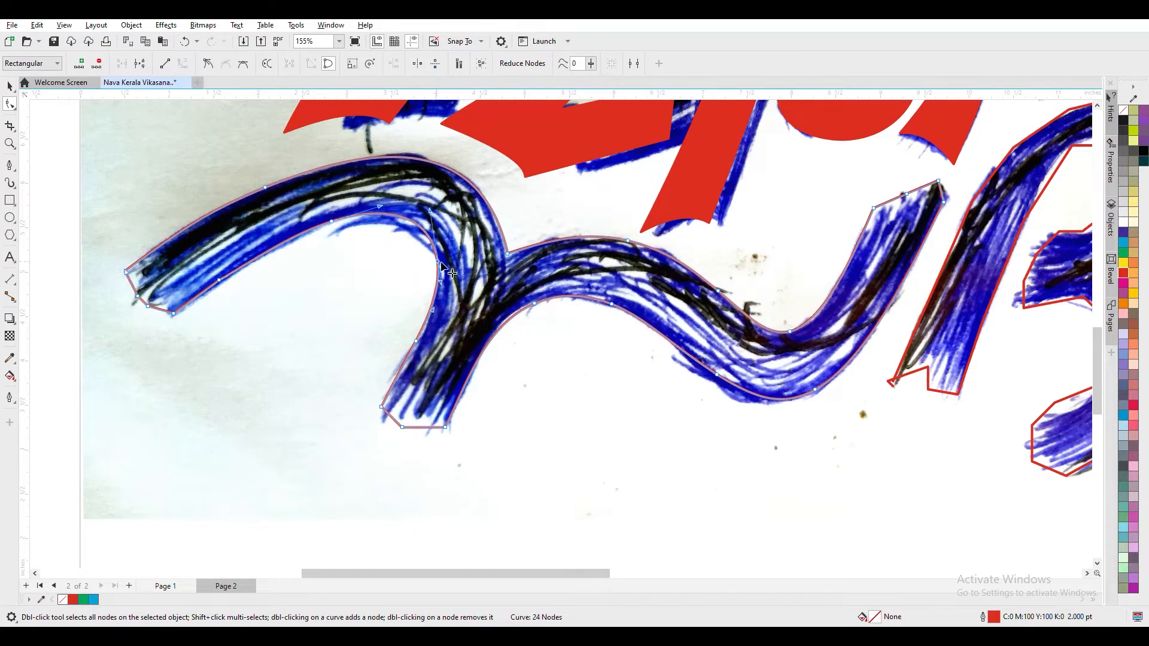
pyautogui.hscroll(3, 681, 389)
pyautogui.click(681, 389)
pyautogui.press('Delete')
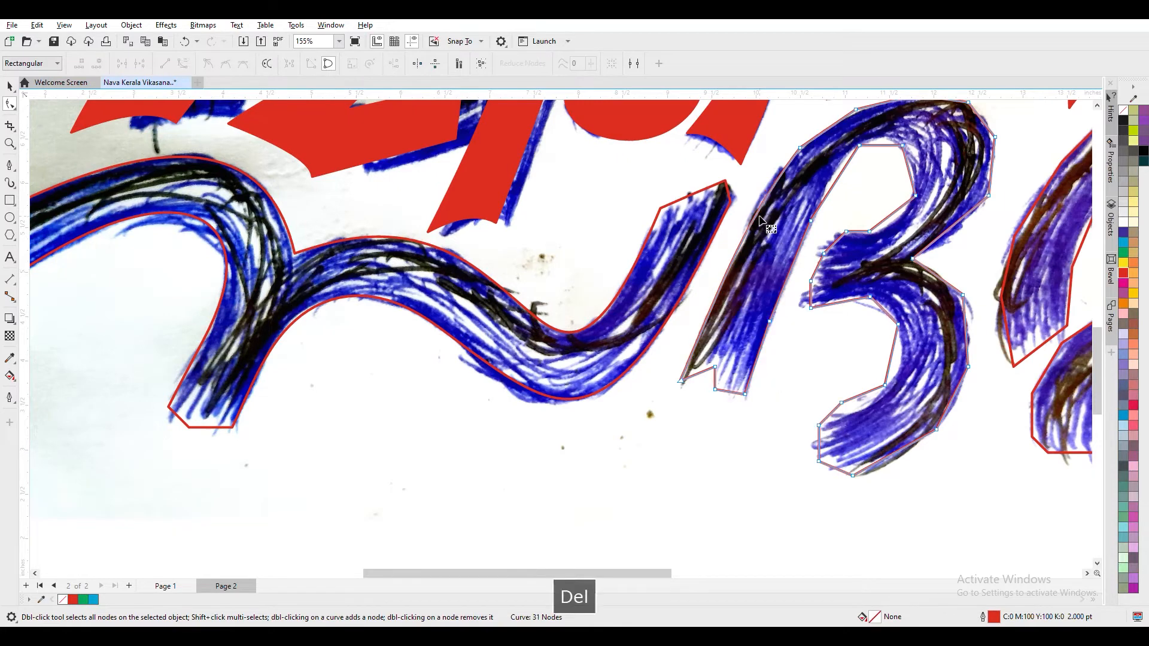
# Round the outer edges of the second lower-row letter's upper and lower bowls, deleting surplus nodes.
pyautogui.click(1097, 106)
pyautogui.hscroll(5, 1095, 106)
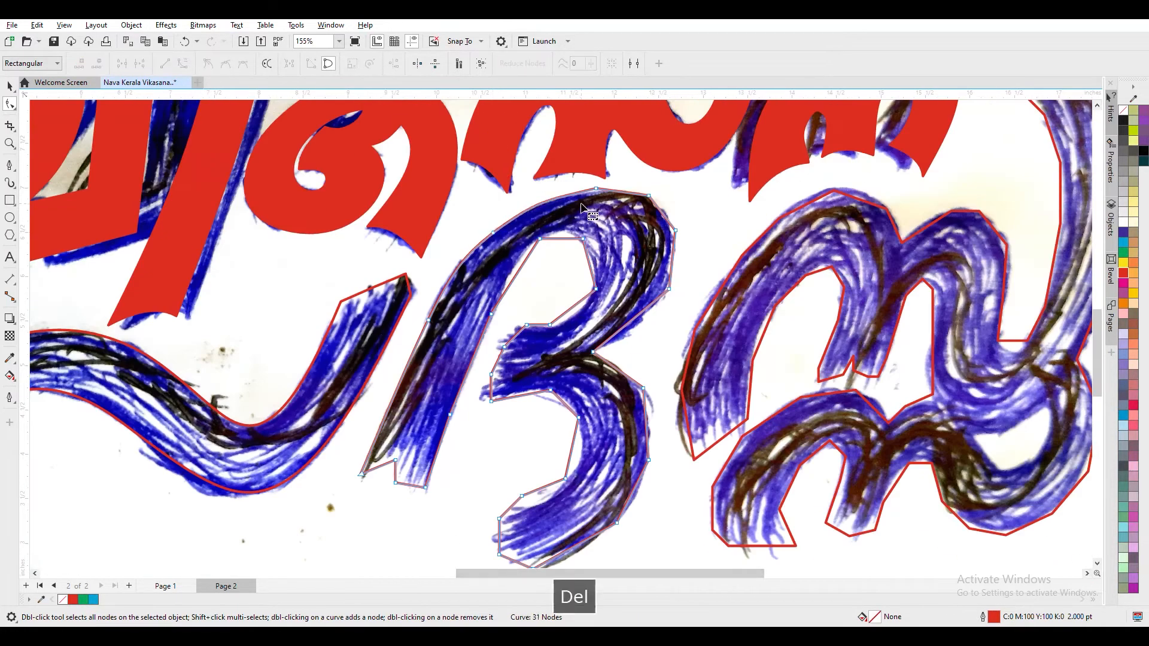
pyautogui.moveTo(640, 193); pyautogui.dragTo(658, 188)
pyautogui.moveTo(669, 281); pyautogui.dragTo(592, 354)
pyautogui.moveTo(672, 413); pyautogui.dragTo(672, 413)
pyautogui.press('Delete')
pyautogui.scroll(-2, 576, 444)
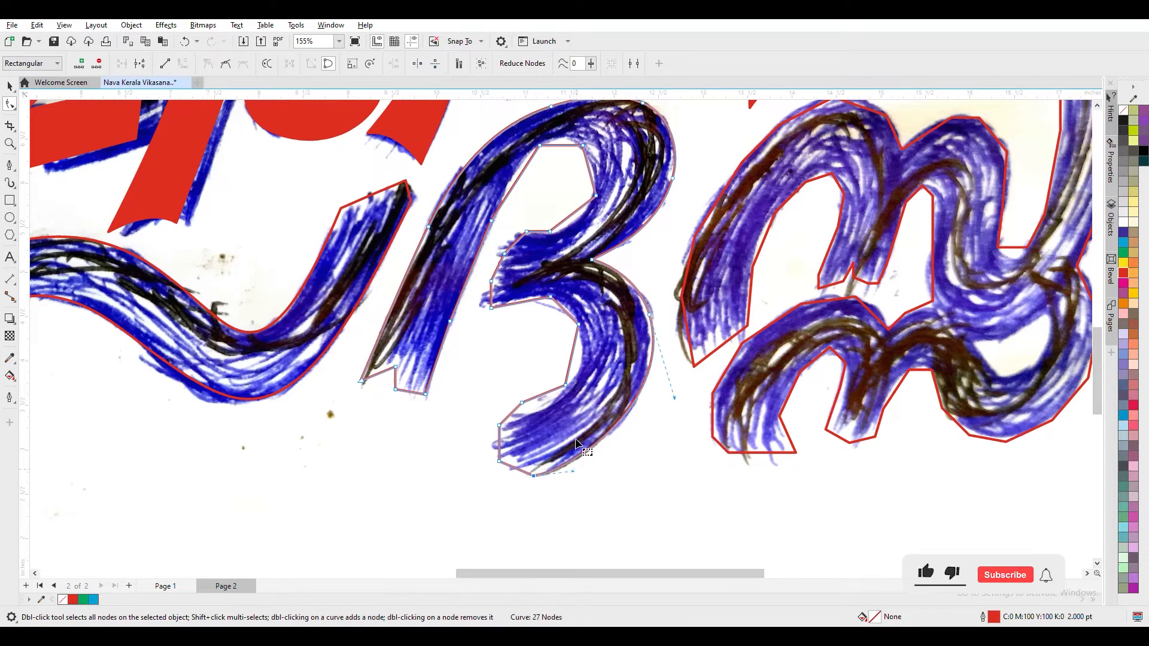
# Smooth the inner edges of both bowls of the second lower-row letter, removing corner nodes.
pyautogui.doubleClick(525, 406)
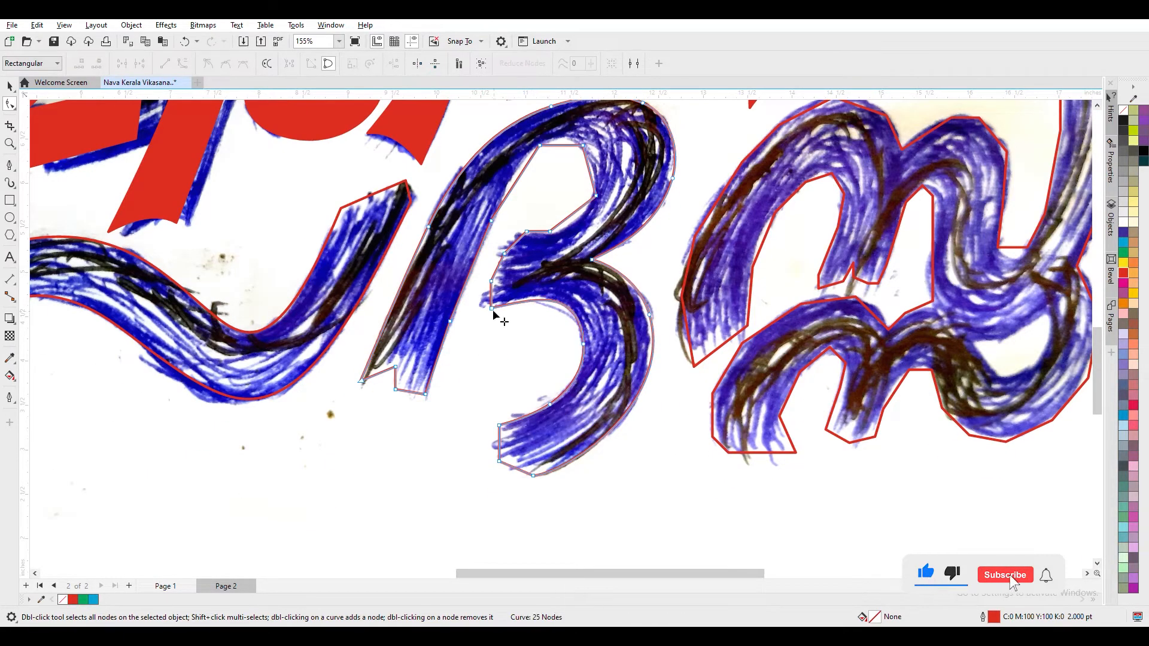
pyautogui.doubleClick(594, 195)
pyautogui.doubleClick(582, 145)
pyautogui.moveTo(546, 188); pyautogui.dragTo(592, 159)
pyautogui.doubleClick(540, 146)
pyautogui.moveTo(500, 225); pyautogui.dragTo(533, 172)
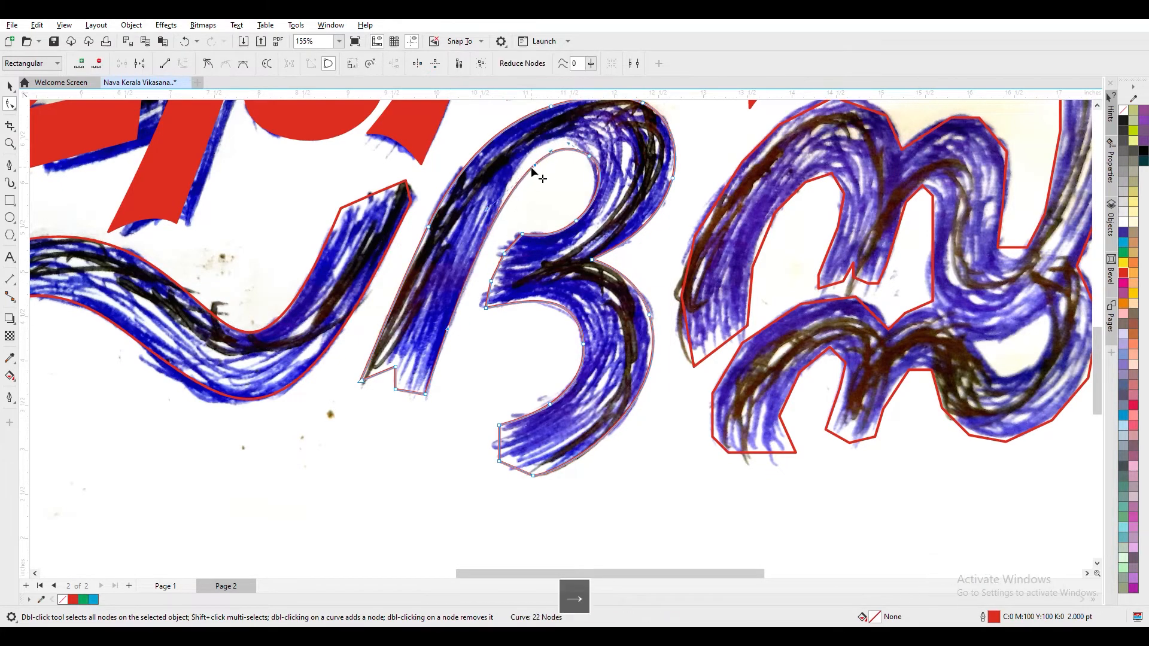
# Move the bottom tip of the last lower-row letter's left leg slightly to the left.
pyautogui.hscroll(3, 472, 279)
pyautogui.click(480, 365)
pyautogui.press('Left')
pyautogui.moveTo(481, 365); pyautogui.dragTo(468, 366)
# Curve the outer left leg and top arches of the last lower-row letter, deleting surplus nodes.
pyautogui.doubleClick(539, 267)
pyautogui.moveTo(537, 300); pyautogui.dragTo(730, 210)
pyautogui.scroll(3, 599, 197)
pyautogui.press('Delete')
pyautogui.doubleClick(544, 237)
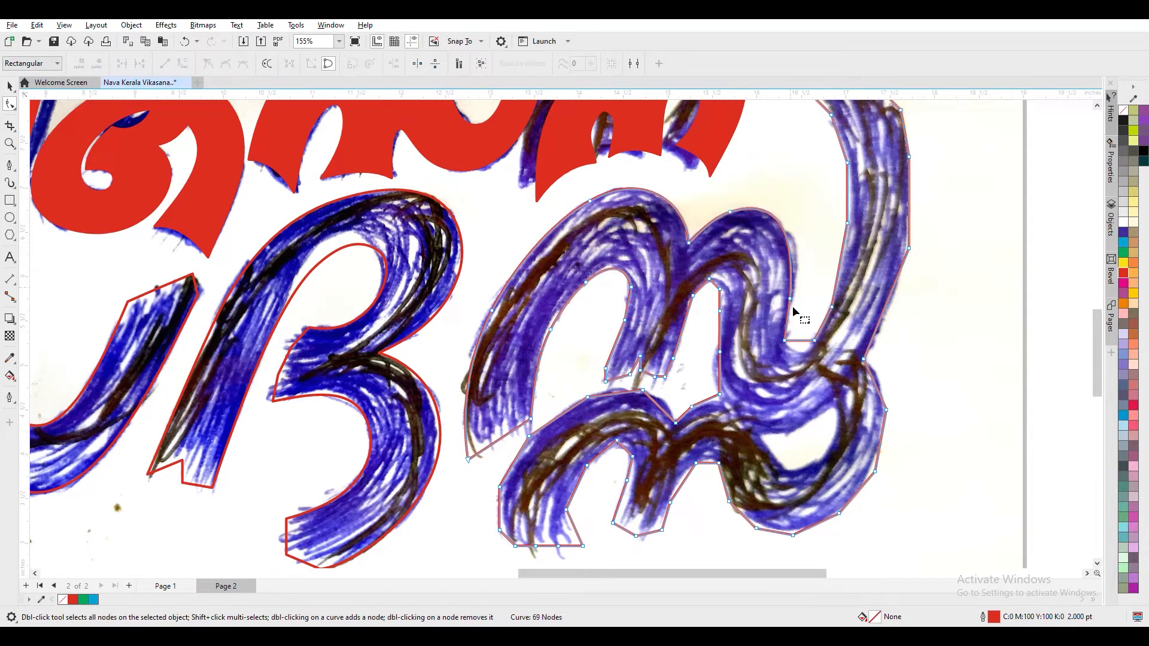
# Curve both edges of the last lower-row letter's tall stem and the outer edge of its lower bowl, deleting surplus nodes.
pyautogui.press('Delete')
pyautogui.press('Delete')
pyautogui.moveTo(856, 276)
pyautogui.mouseDown()
pyautogui.moveTo(905, 263)
pyautogui.moveTo(1028, 473)
pyautogui.moveTo(917, 262)
pyautogui.mouseUp()
pyautogui.scroll(3, 808, 179)
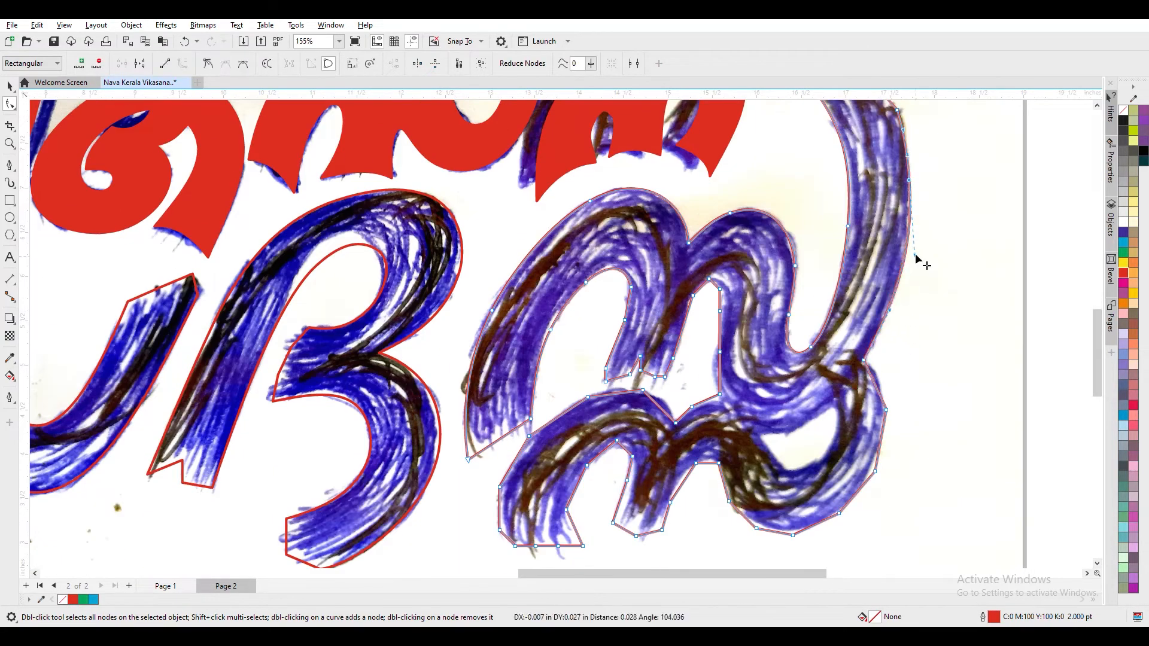
pyautogui.press('Delete')
pyautogui.moveTo(764, 541); pyautogui.dragTo(763, 541)
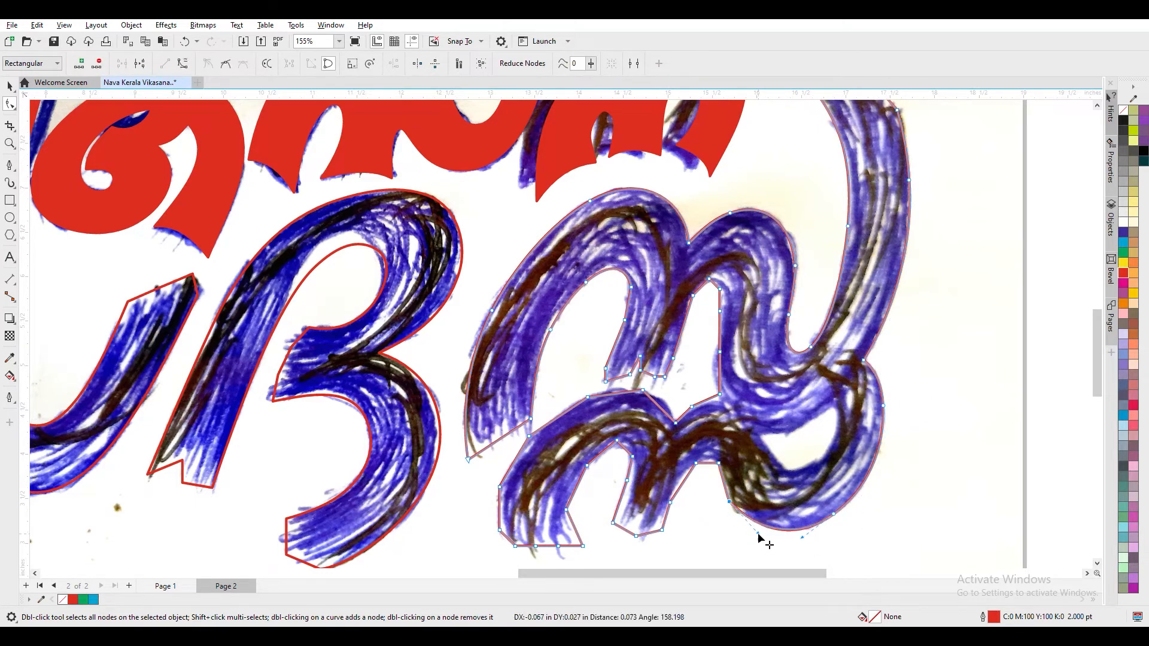
pyautogui.click(776, 529)
# Round the inner edges of the last lower-row letter's two lower arches and delete the corner nodes.
pyautogui.click(644, 535)
pyautogui.press('Delete')
pyautogui.click(617, 451)
pyautogui.press('Delete')
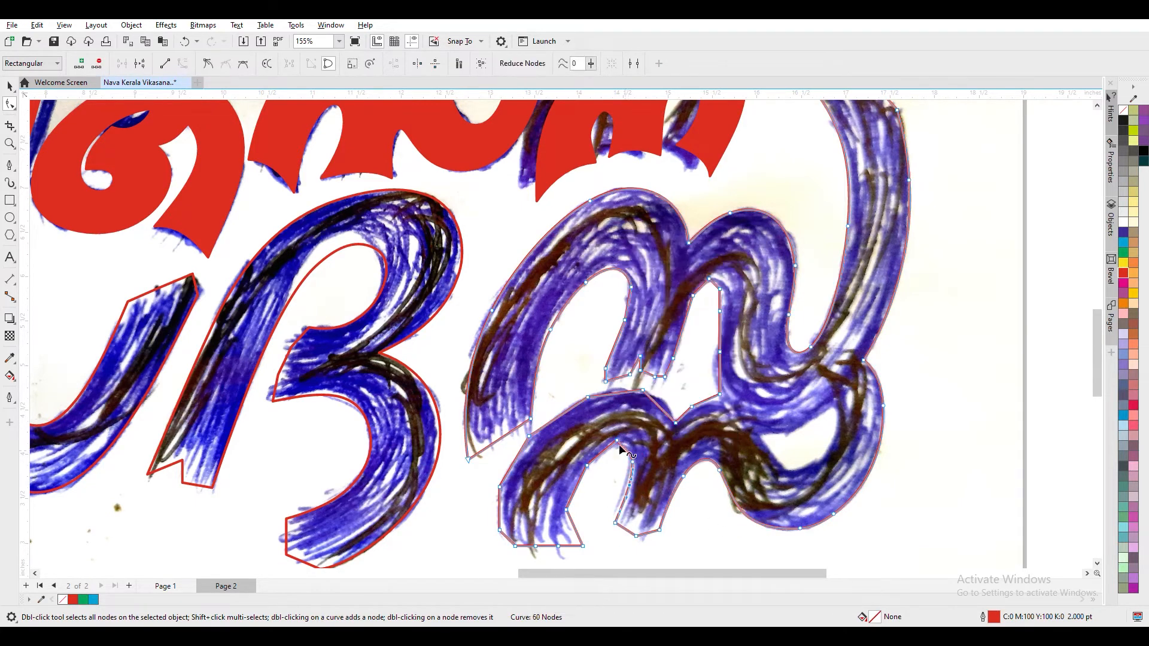
pyautogui.click(632, 463)
pyautogui.press('Delete')
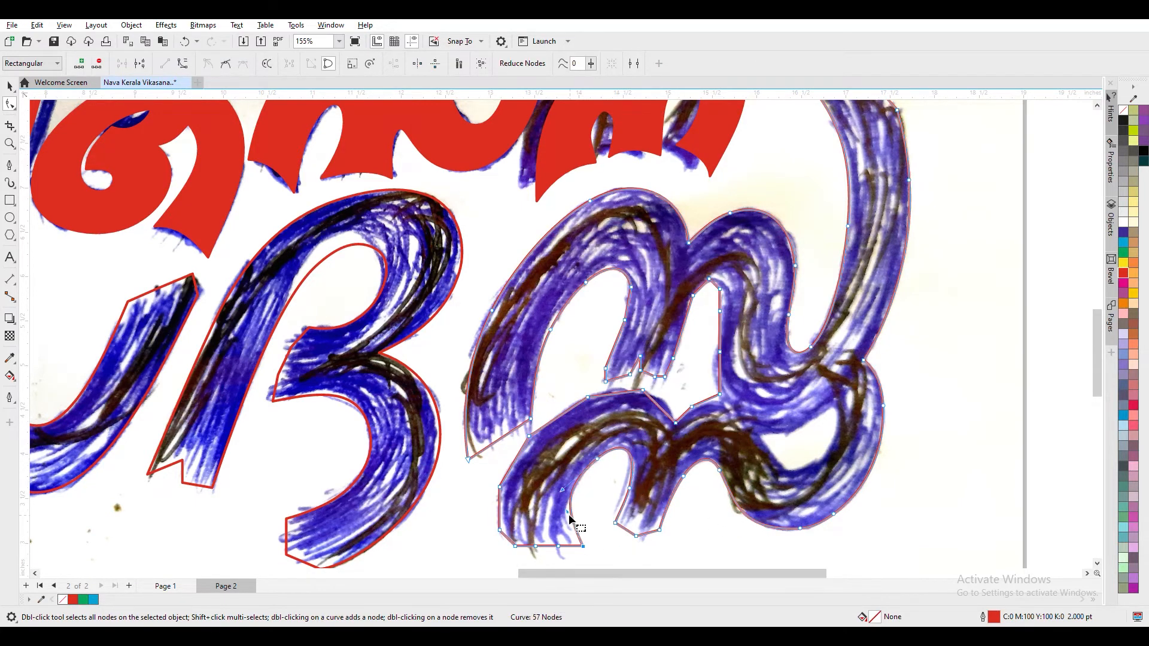
pyautogui.press('Delete')
# Smooth the outer end and top edge of the last letter's lower arch, removing surplus nodes.
pyautogui.click(500, 529)
pyautogui.press('Delete')
pyautogui.click(506, 481)
pyautogui.press('Up')
pyautogui.press('Delete')
pyautogui.click(613, 396)
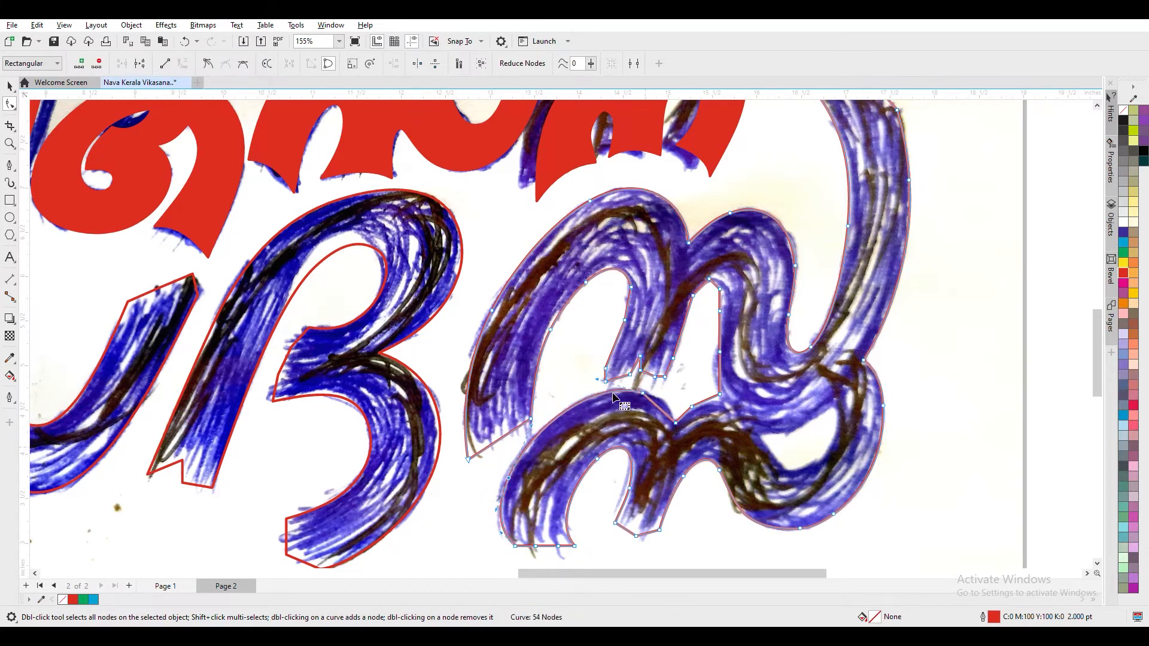
# Curve the notch between the last letter's lower arches and the inner edge of its second upper arch.
pyautogui.click(689, 402)
pyautogui.press('Delete')
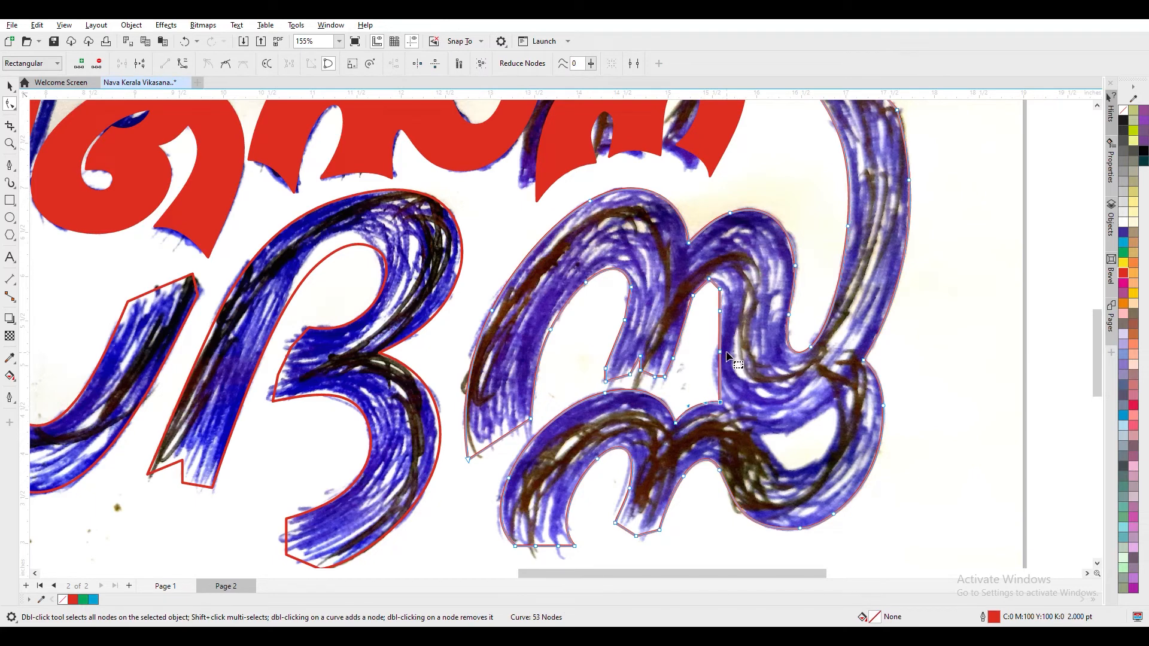
pyautogui.moveTo(704, 281); pyautogui.dragTo(697, 281)
pyautogui.click(623, 328)
# Outline the counter inside the last letter's lower bowl, curve its edges with fewer nodes, and save the document.
pyautogui.click(737, 337)
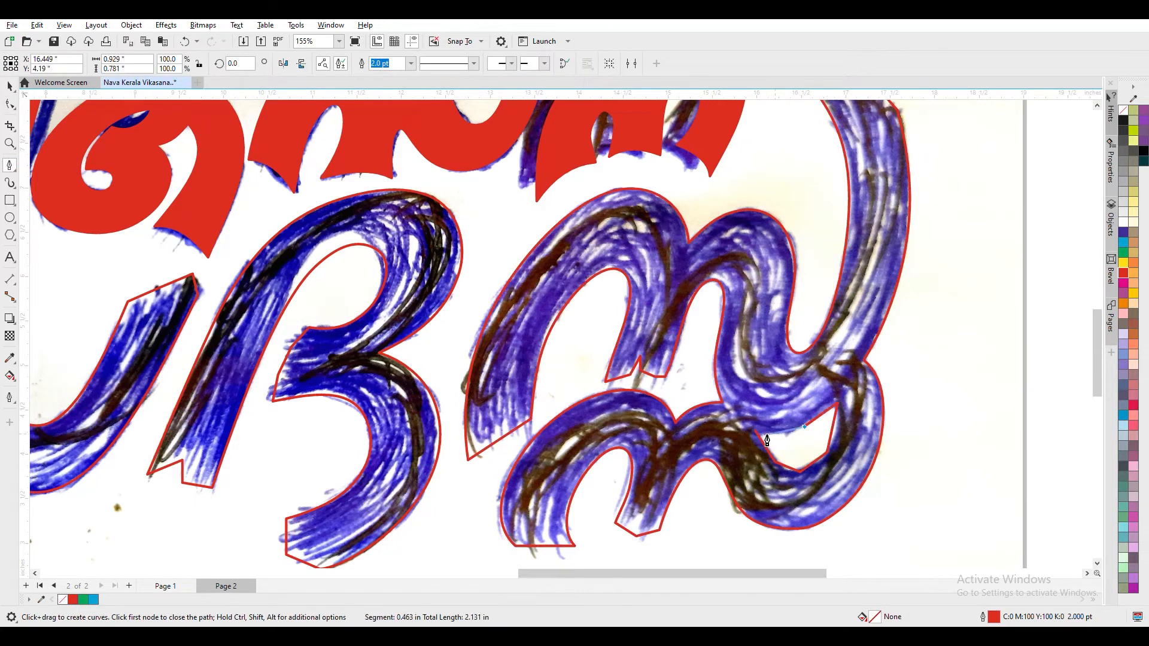
pyautogui.rightClick(782, 205)
pyautogui.click(788, 436)
pyautogui.press('Delete')
pyautogui.press('Delete')
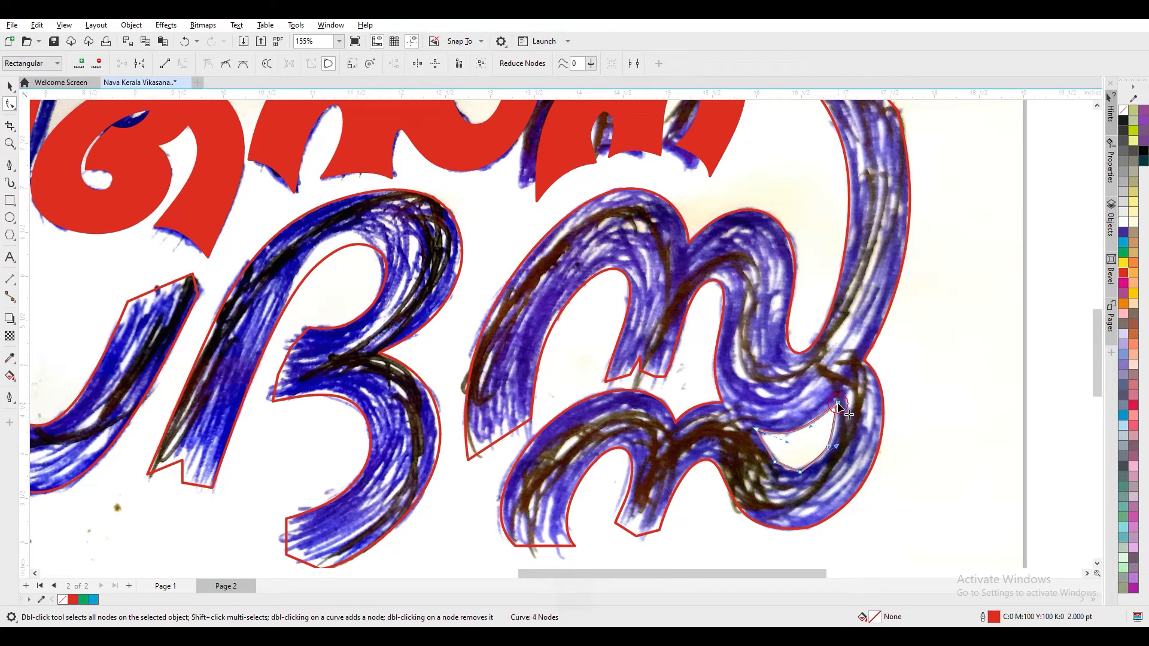
pyautogui.moveTo(826, 455); pyautogui.dragTo(789, 492)
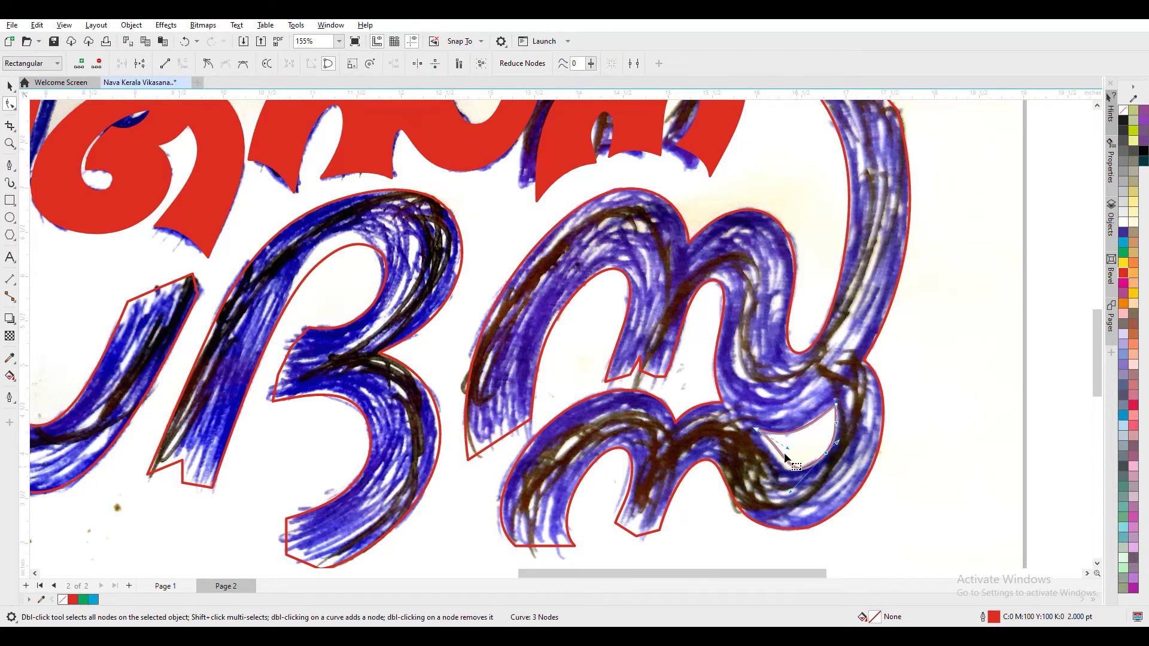
pyautogui.moveTo(827, 454); pyautogui.dragTo(845, 455)
pyautogui.hotkey('ctrl', 's')
# Curve the inner edge of the U-shaped mark above the last lower-row letter to follow the sketch.
pyautogui.press('F4')
pyautogui.press('F2')
pyautogui.press('space')
pyautogui.hotkey('shift', 'F2')
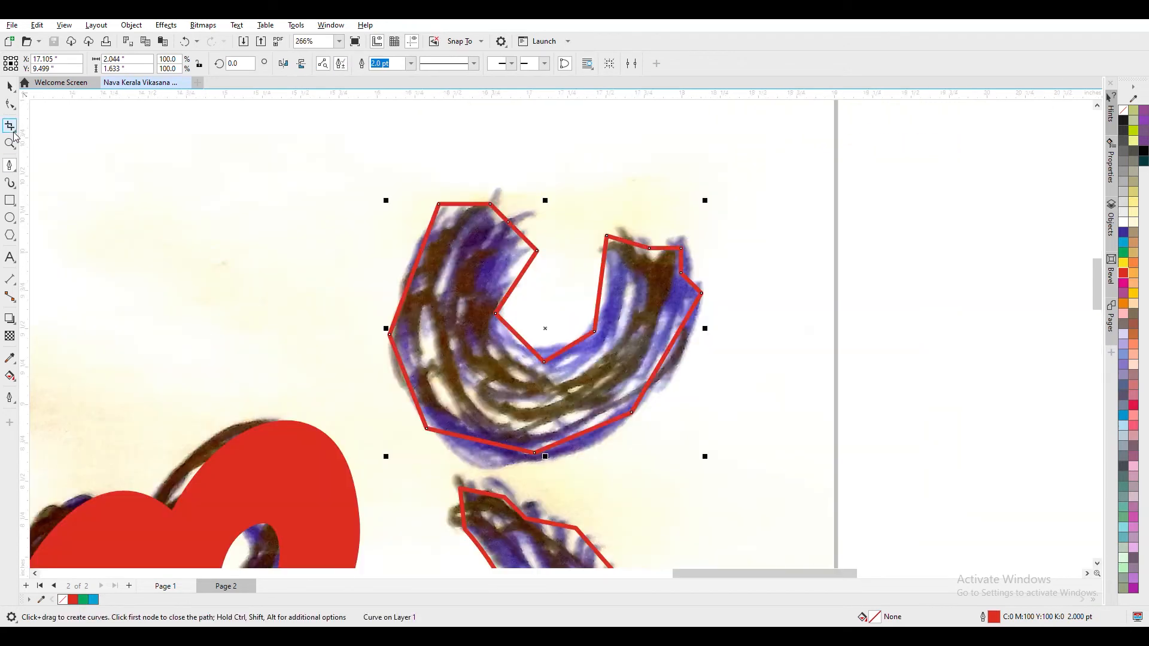
pyautogui.press('F10')
pyautogui.moveTo(511, 333); pyautogui.dragTo(498, 307)
# Round the outer edge of the U-shaped mark, deleting its corner nodes.
pyautogui.doubleClick(631, 412)
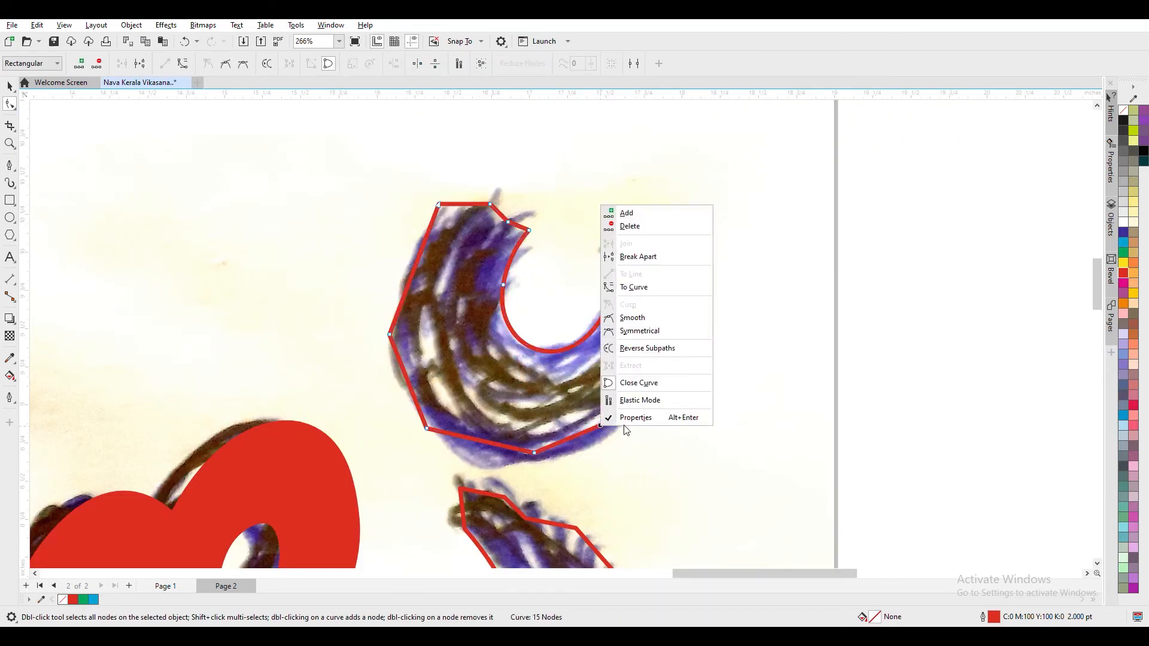
pyautogui.moveTo(637, 408)
pyautogui.mouseDown()
pyautogui.moveTo(679, 375)
pyautogui.moveTo(643, 401)
pyautogui.mouseUp()
pyautogui.doubleClick(432, 443)
pyautogui.moveTo(416, 403); pyautogui.dragTo(398, 297)
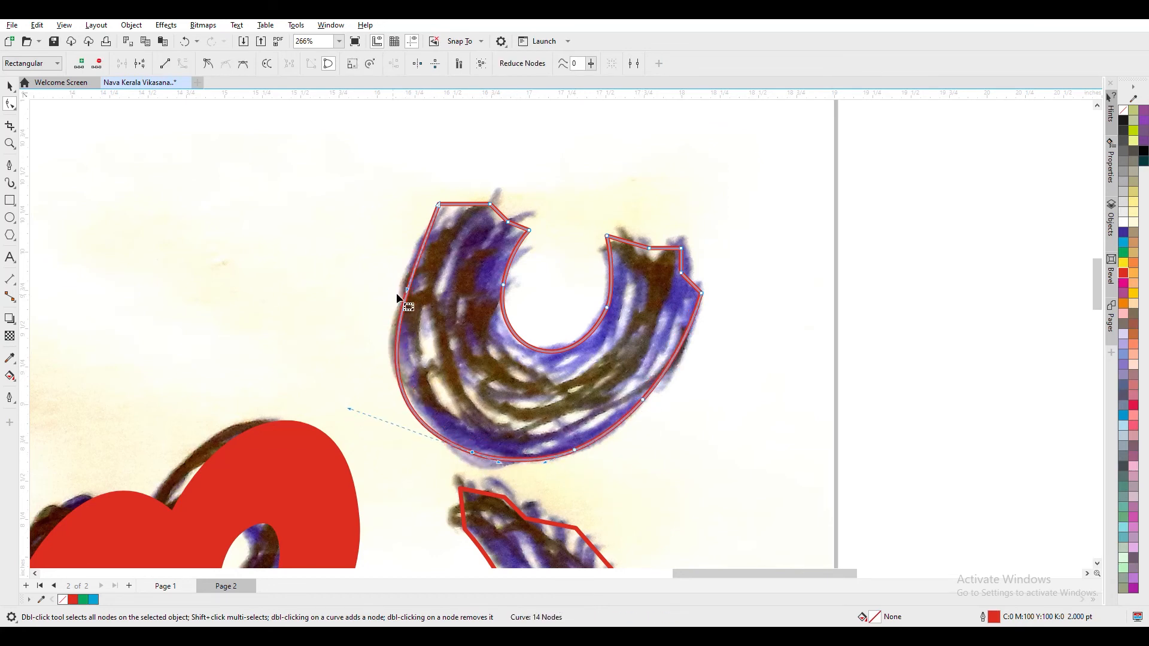
# Fill the lower-row letters and the U-shaped mark solid green without outlines, with the last letter's counter cut out.
pyautogui.press('space')
pyautogui.press('F3')
pyautogui.keyDown('shift'); pyautogui.click(606, 435); pyautogui.keyUp('shift')
pyautogui.click(1124, 252)
pyautogui.press('z')
pyautogui.moveTo(151, 327); pyautogui.dragTo(673, 550)
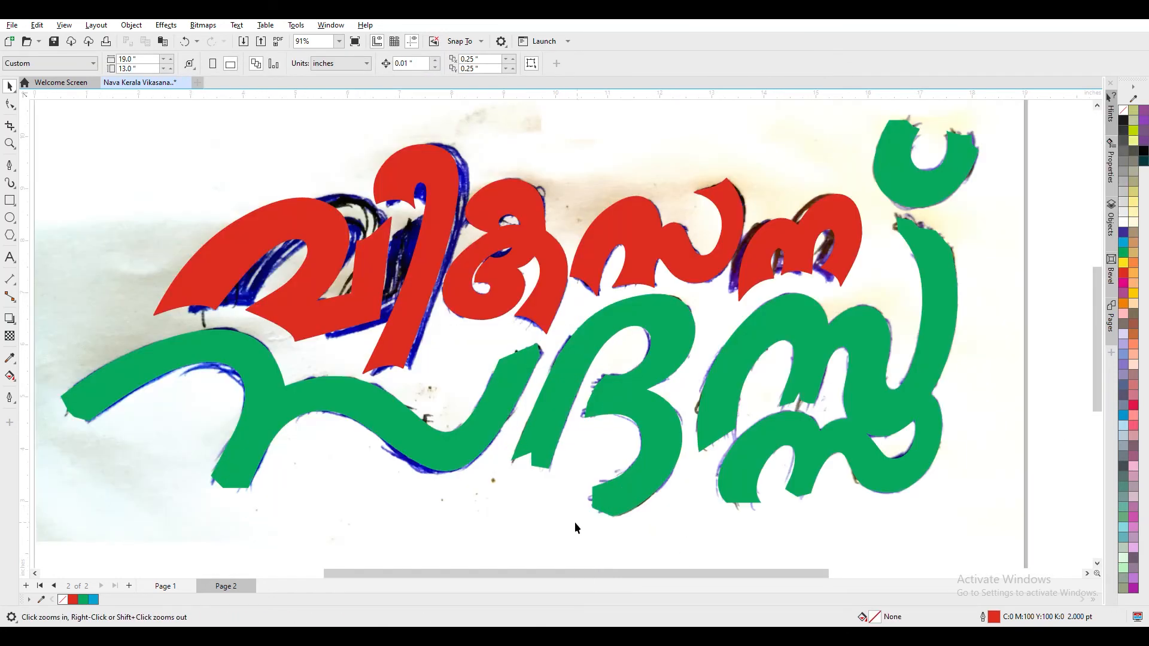